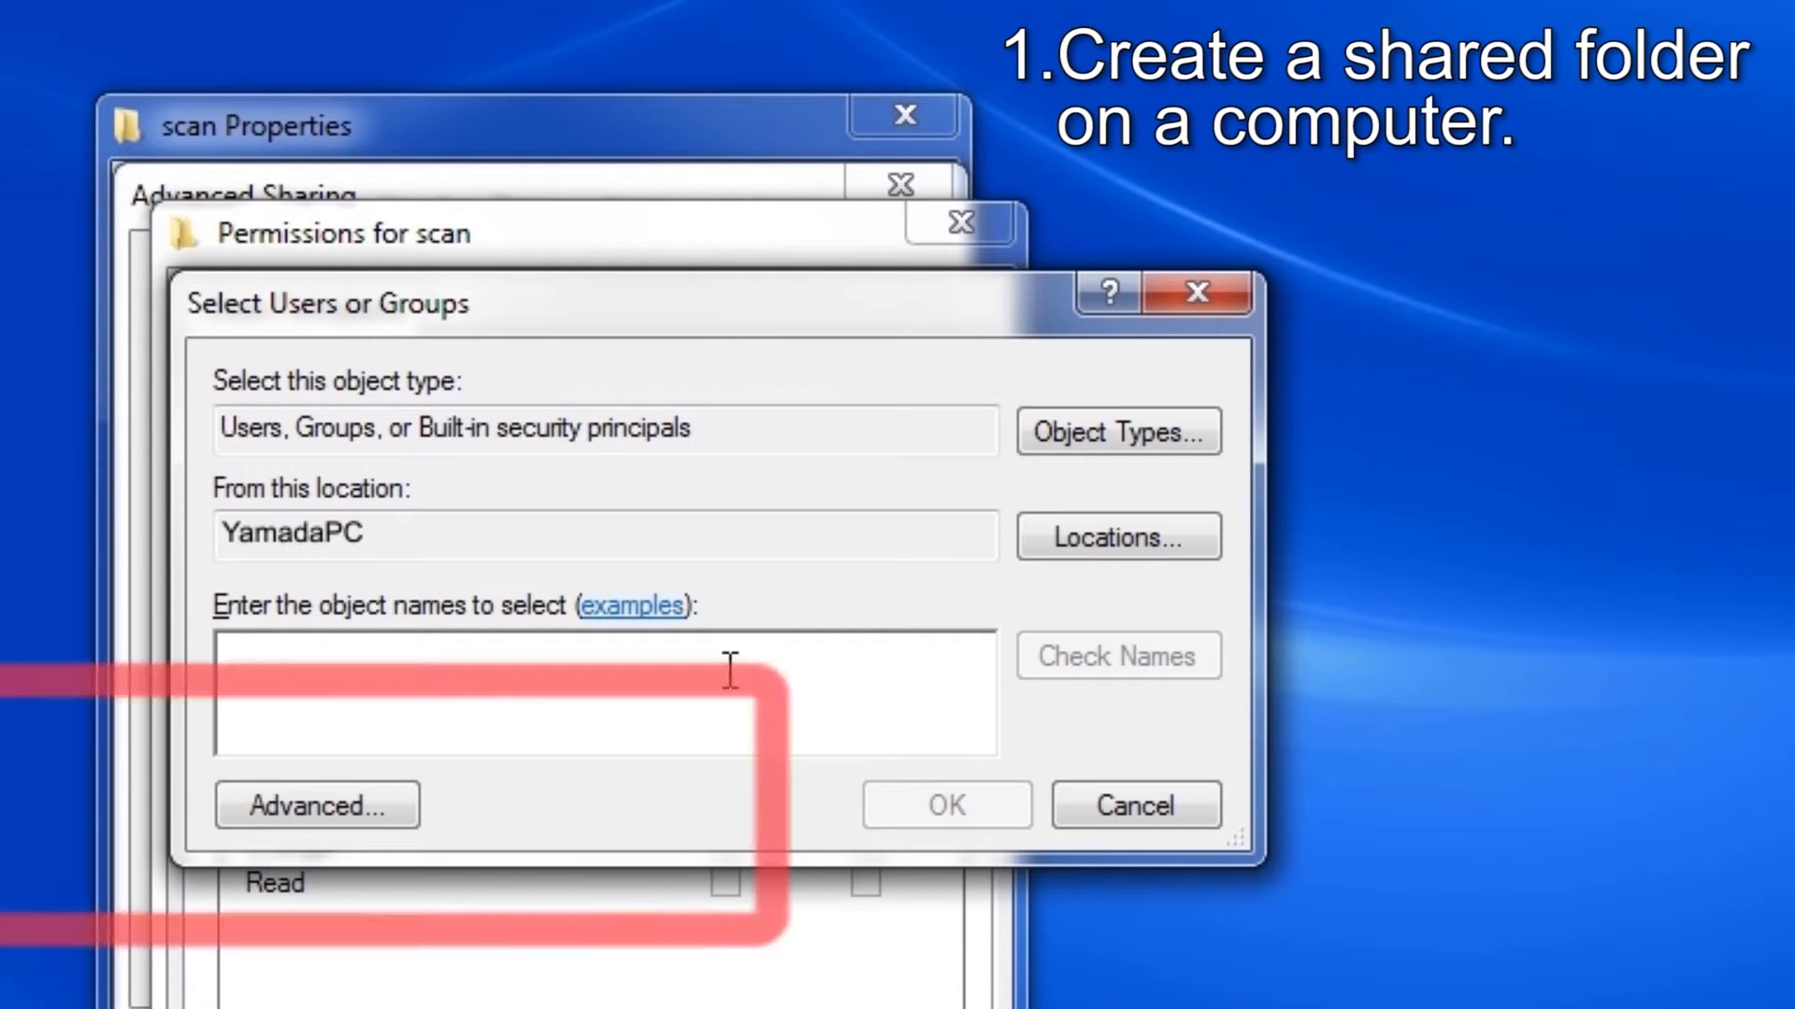
Step: Run an advanced search for all users and groups that can be added to the scan folder's share permissions
{"action": "left_click", "coordinate": [414, 806]}
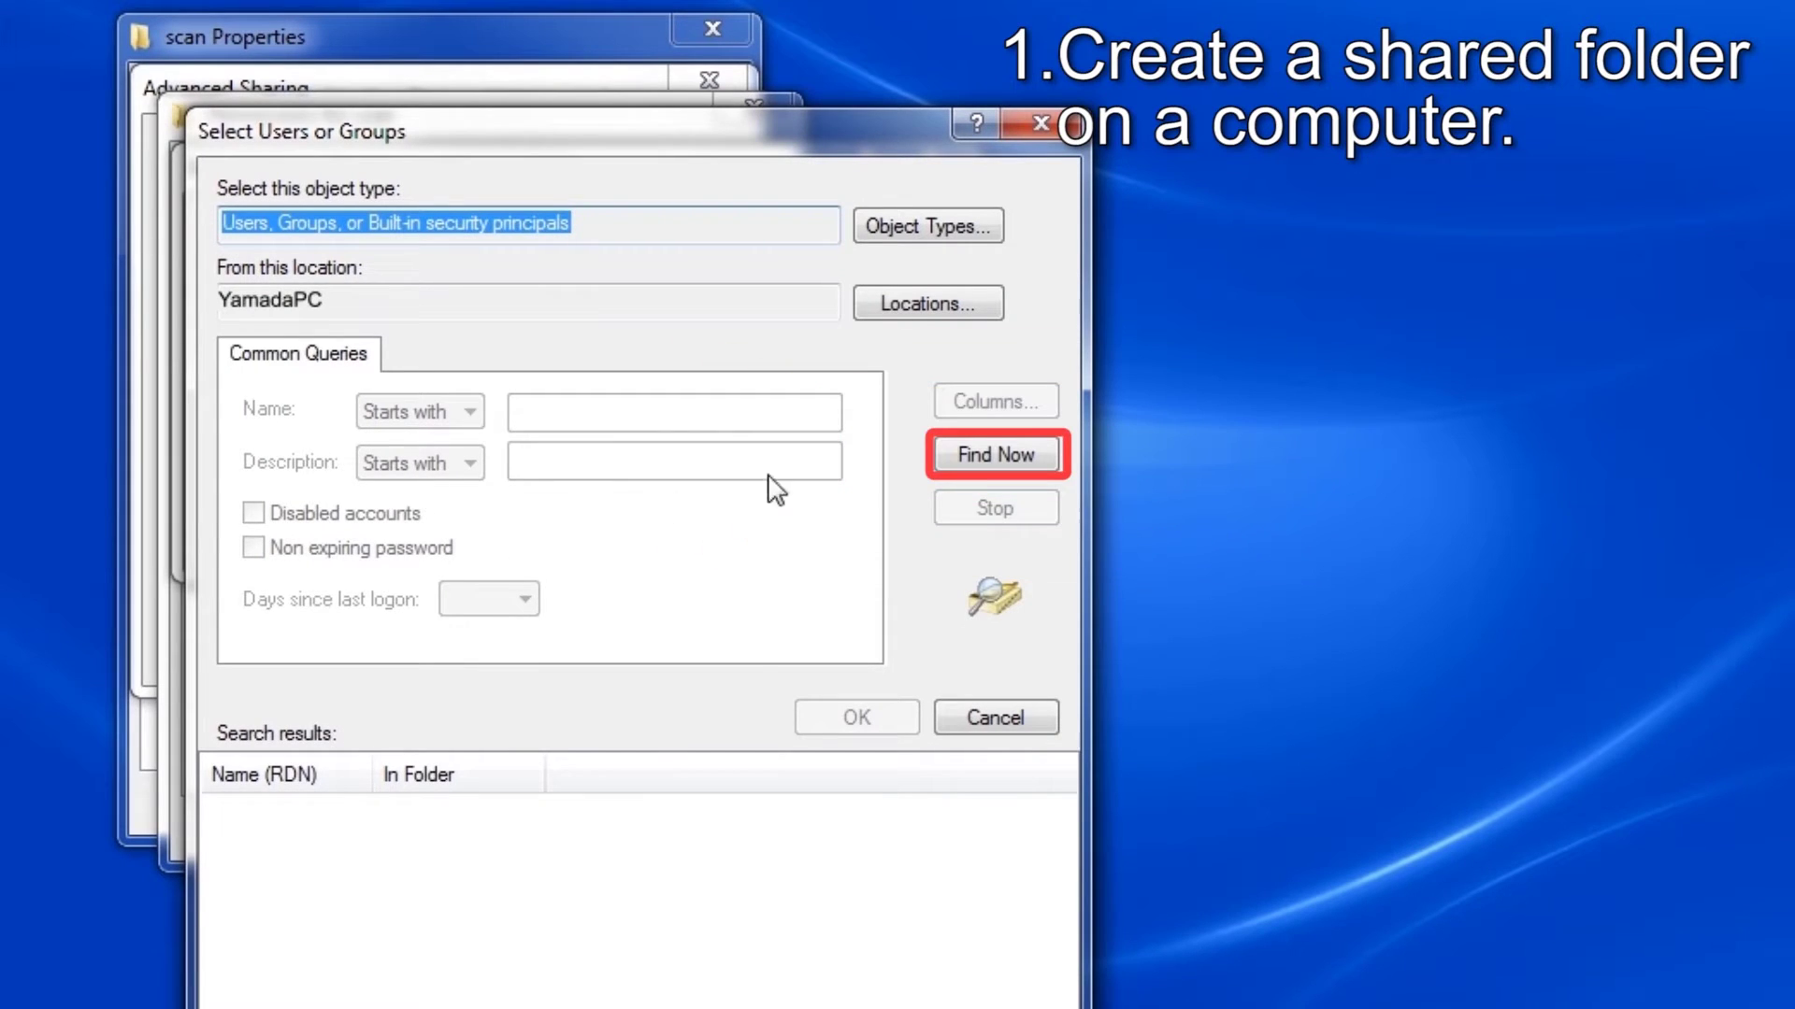
{"action": "left_click", "coordinate": [1018, 458]}
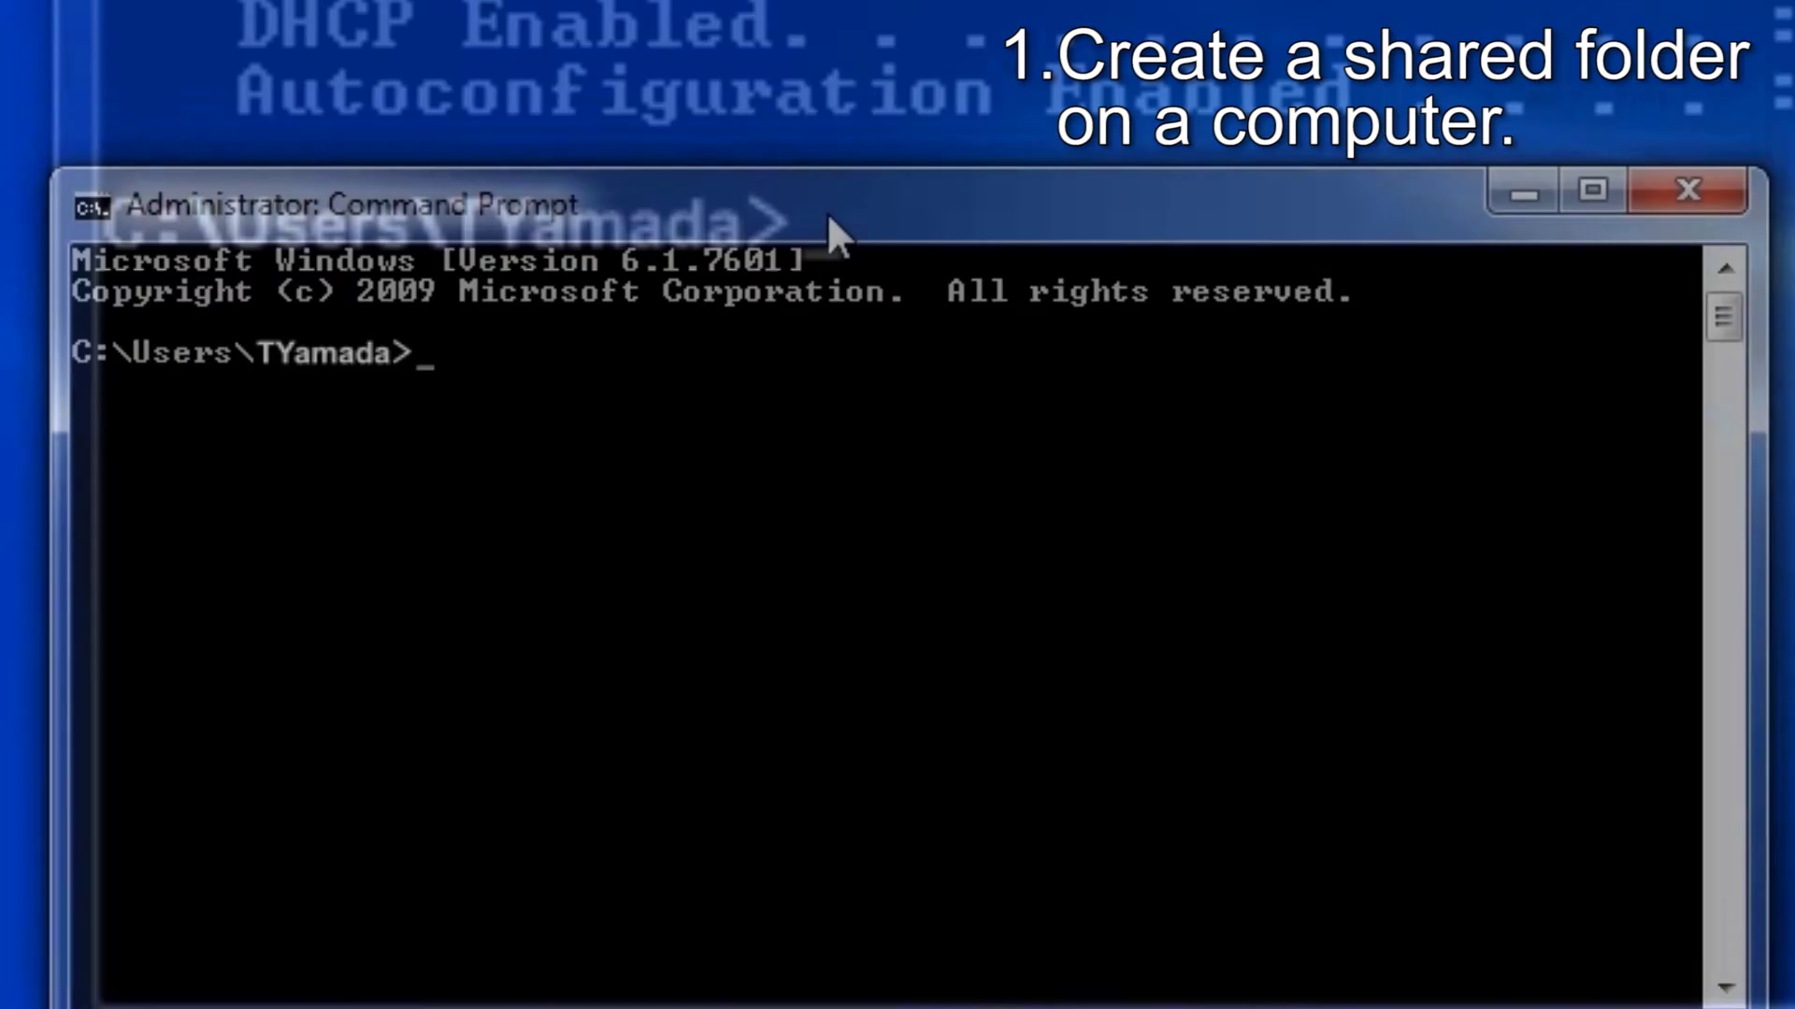
Step: Switch to Command Prompt and run "set user" to look up the computer's login user name and domain
{"action": "type", "text": "se"}
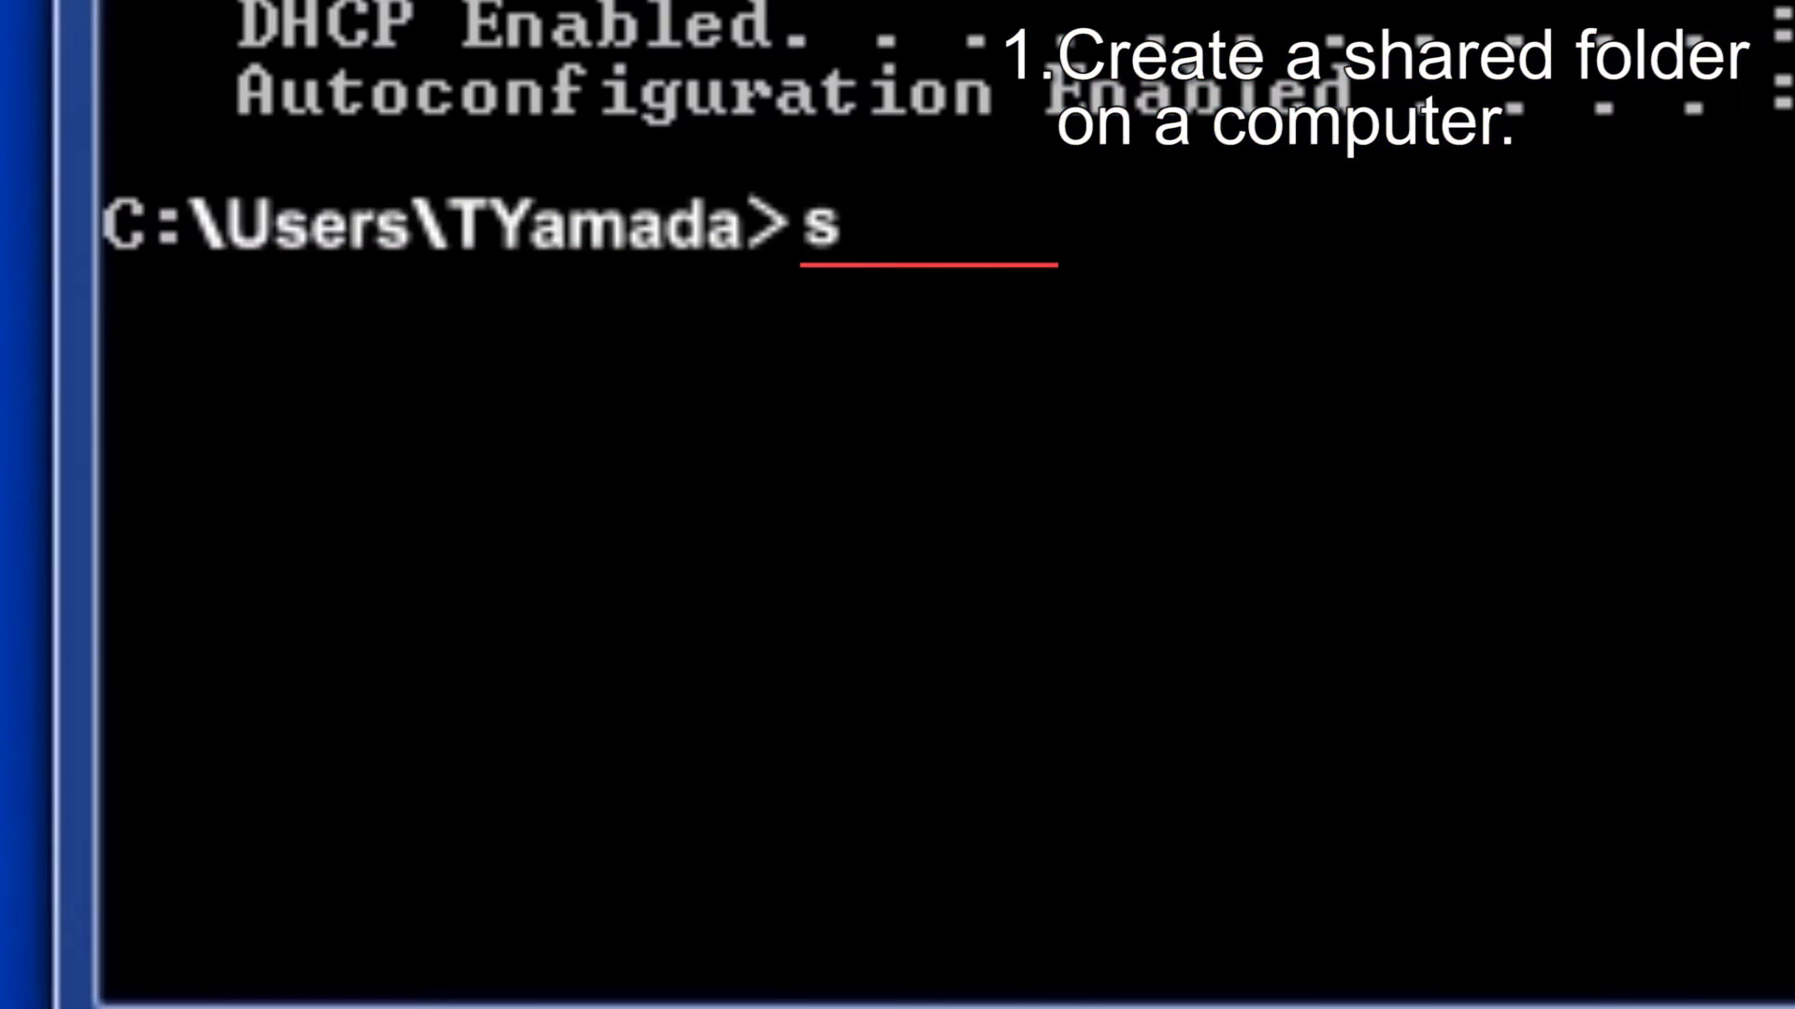
{"action": "type", "text": "t"}
{"action": "type", "text": " use"}
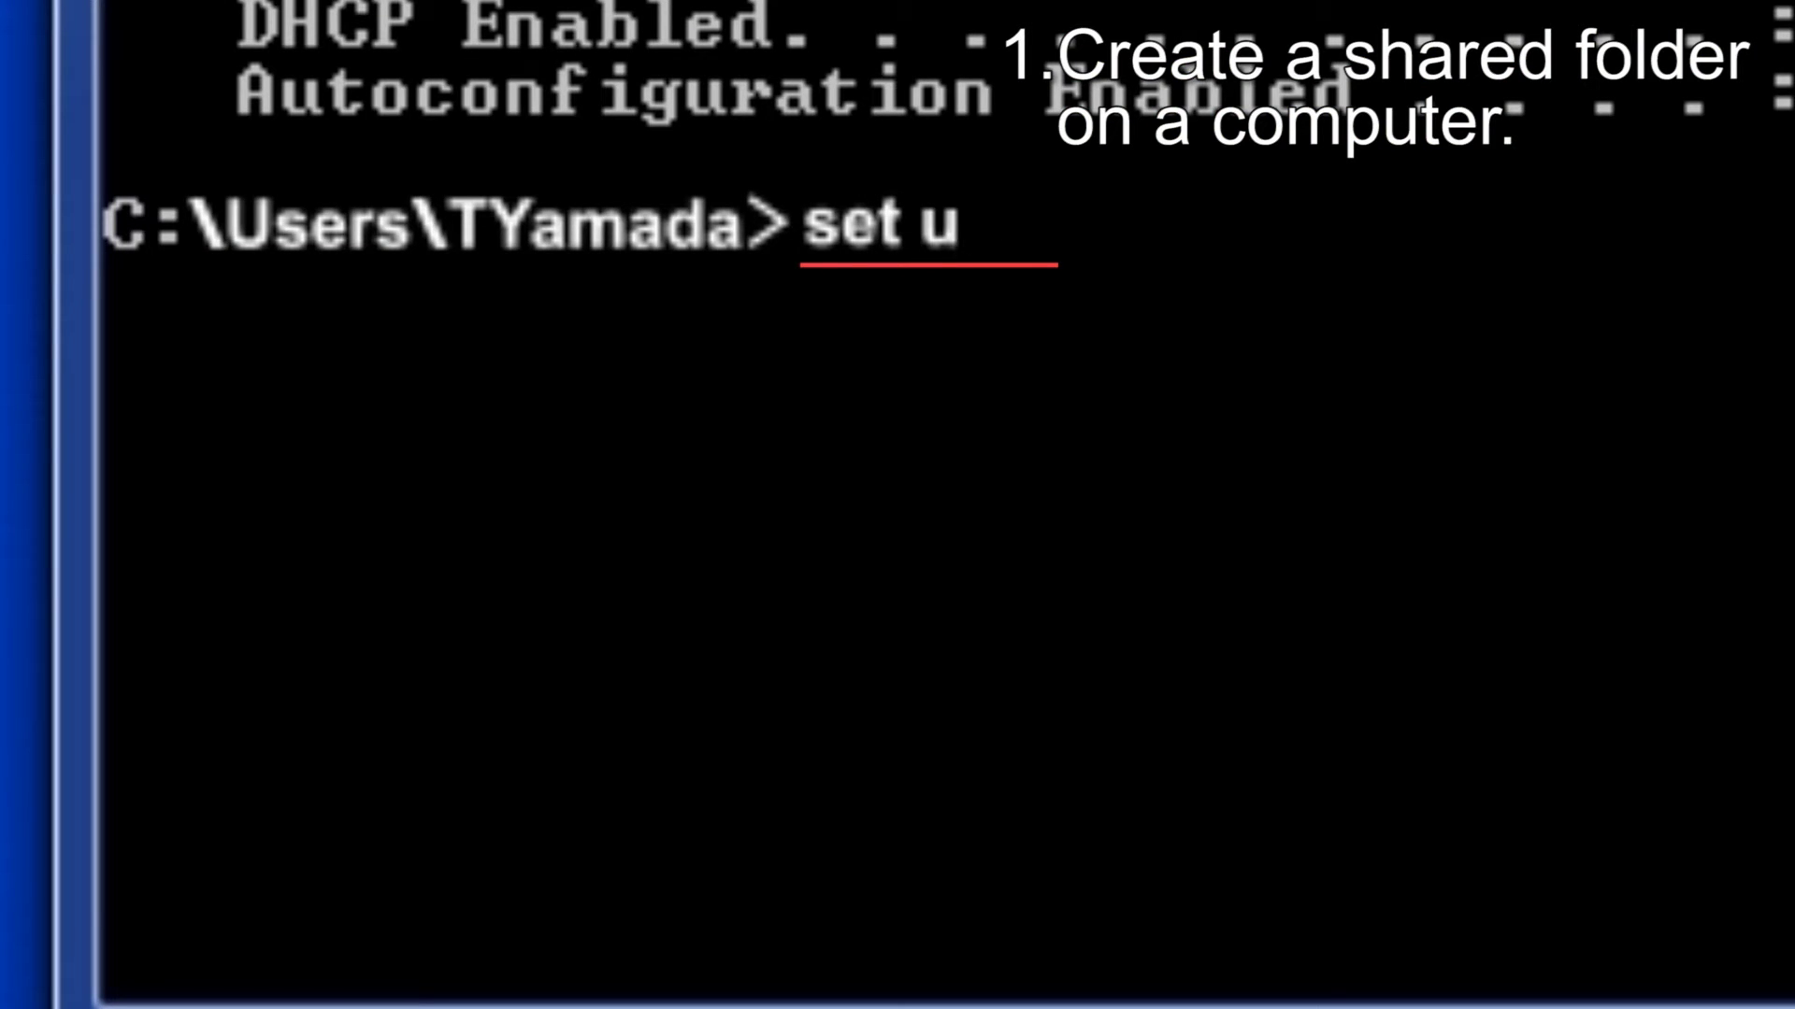
{"action": "type", "text": "r"}
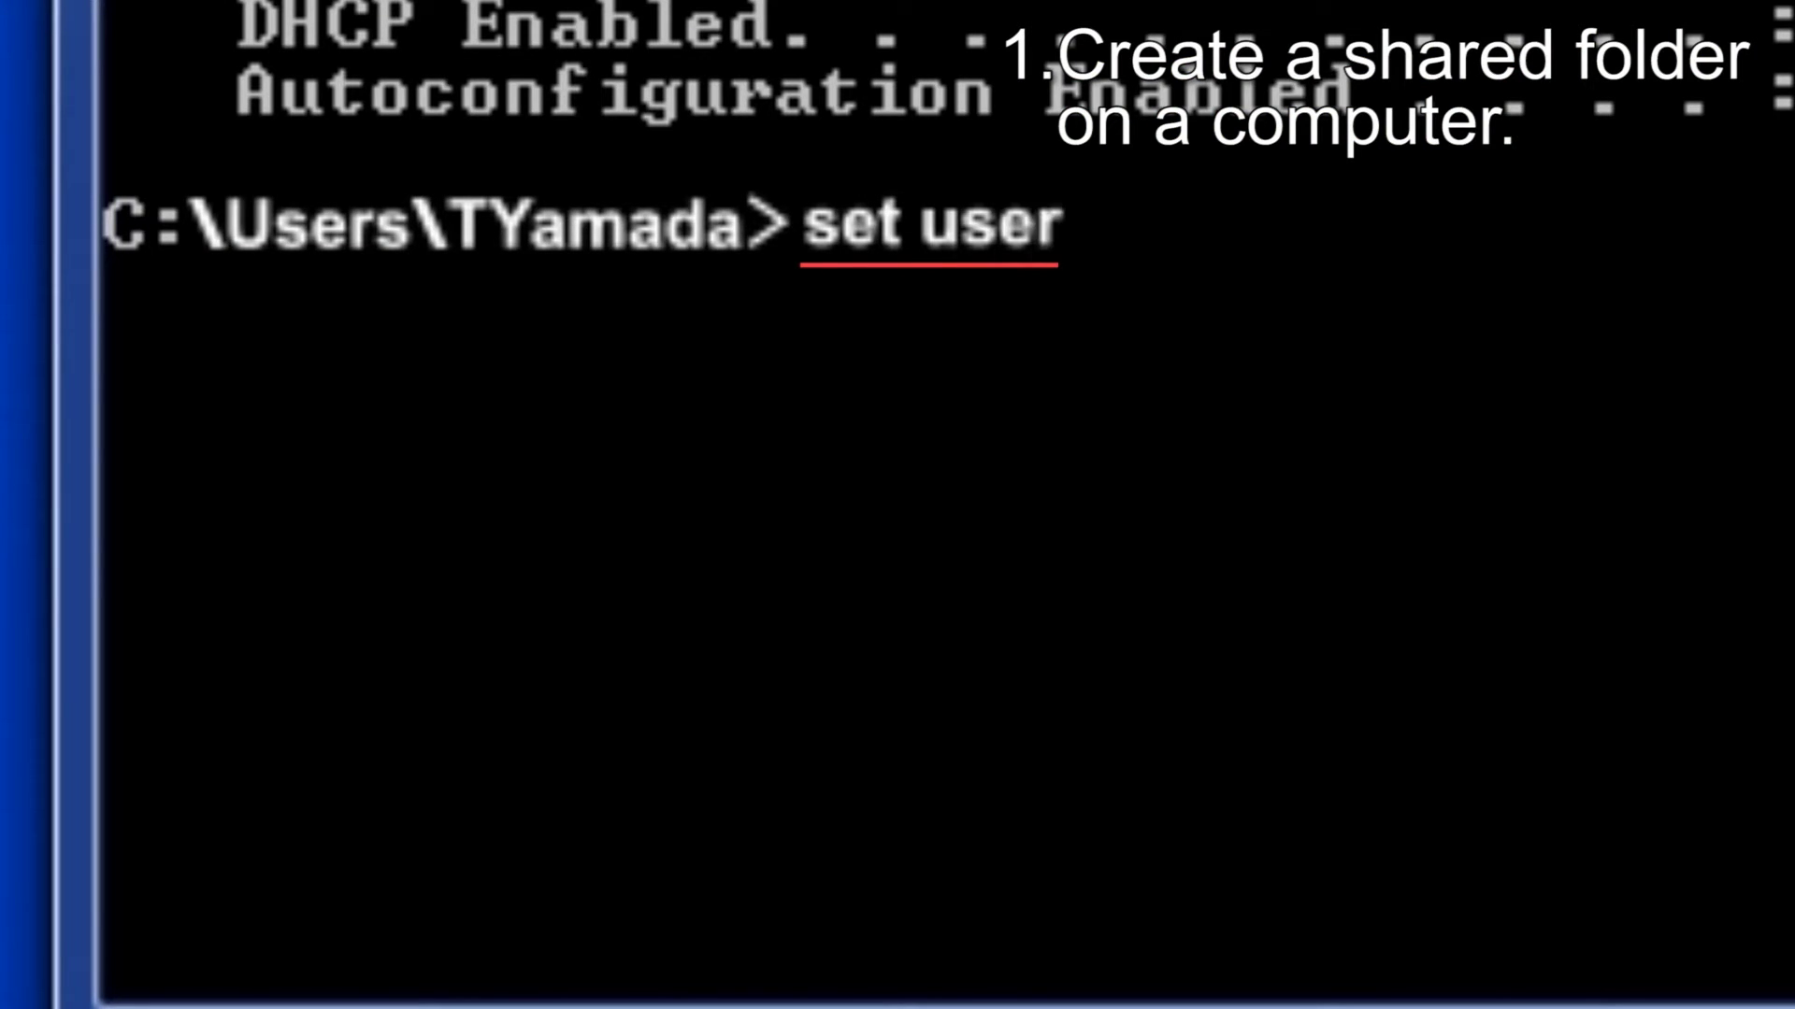
{"action": "key", "text": "Return"}
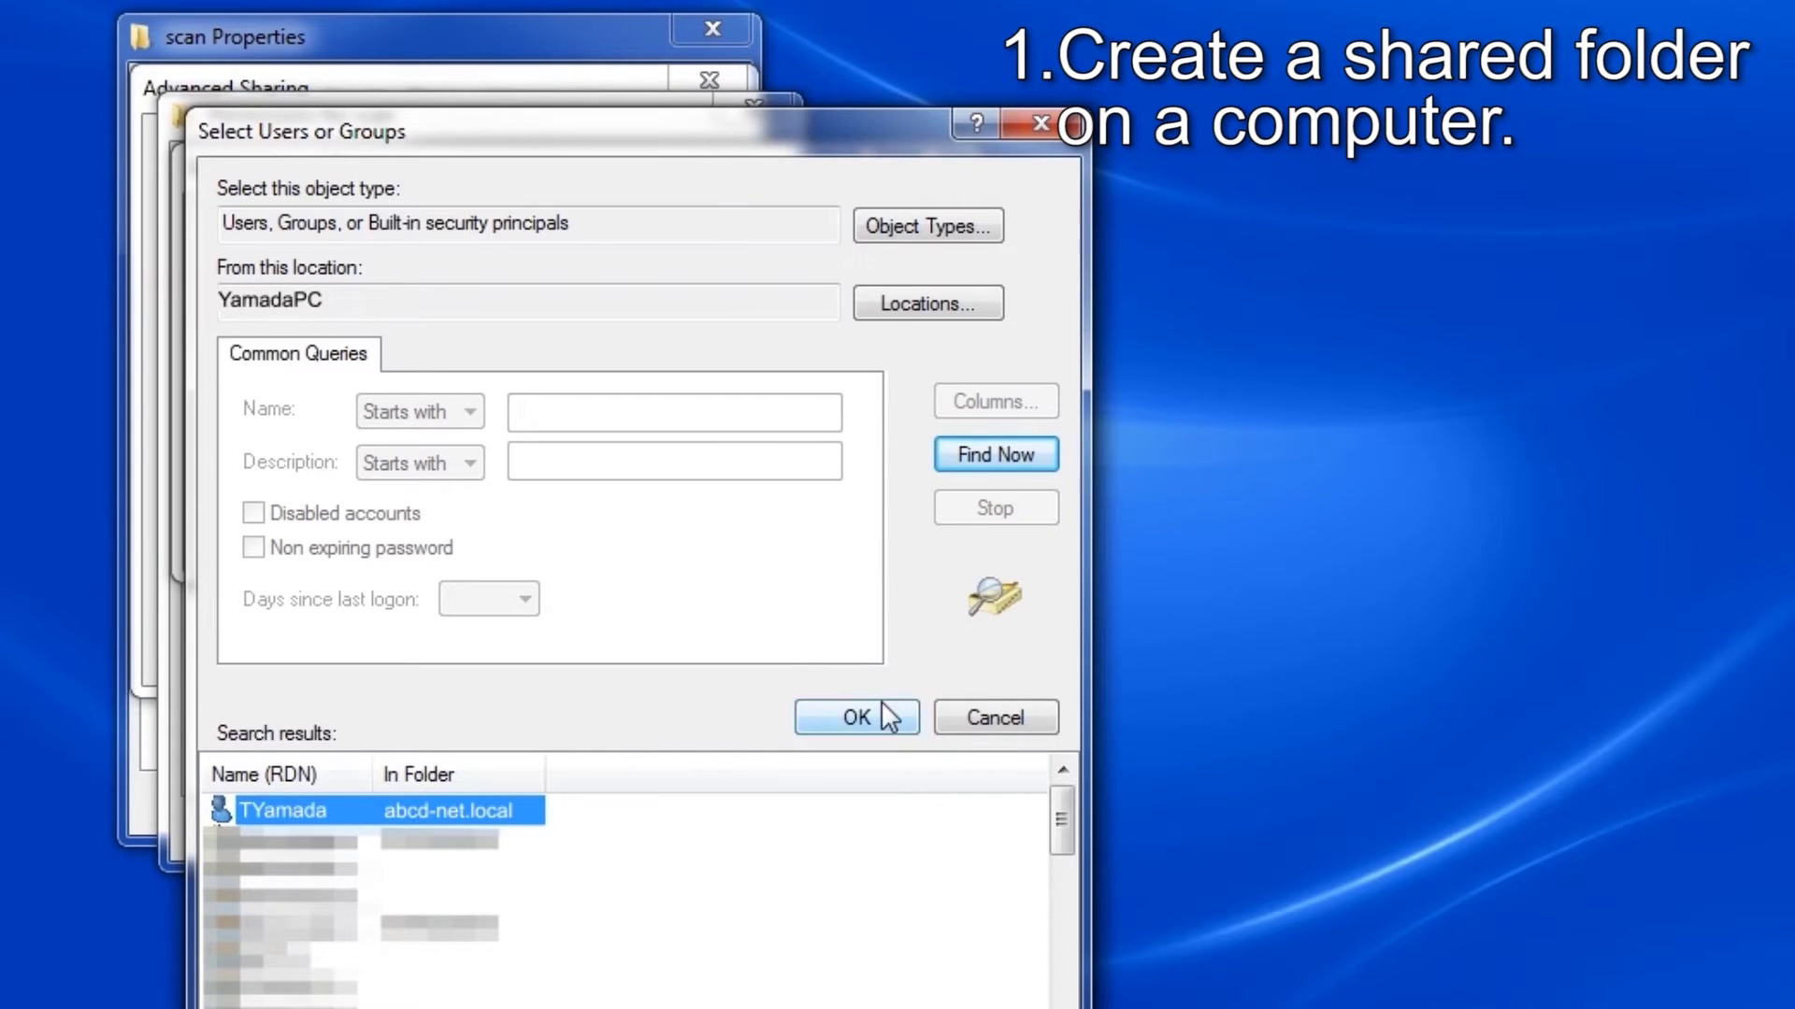
Step: Add the found abcd-net.local user account to the share permissions, allow it Full Control, and save the scan folder's sharing settings
{"action": "left_click", "coordinate": [882, 710]}
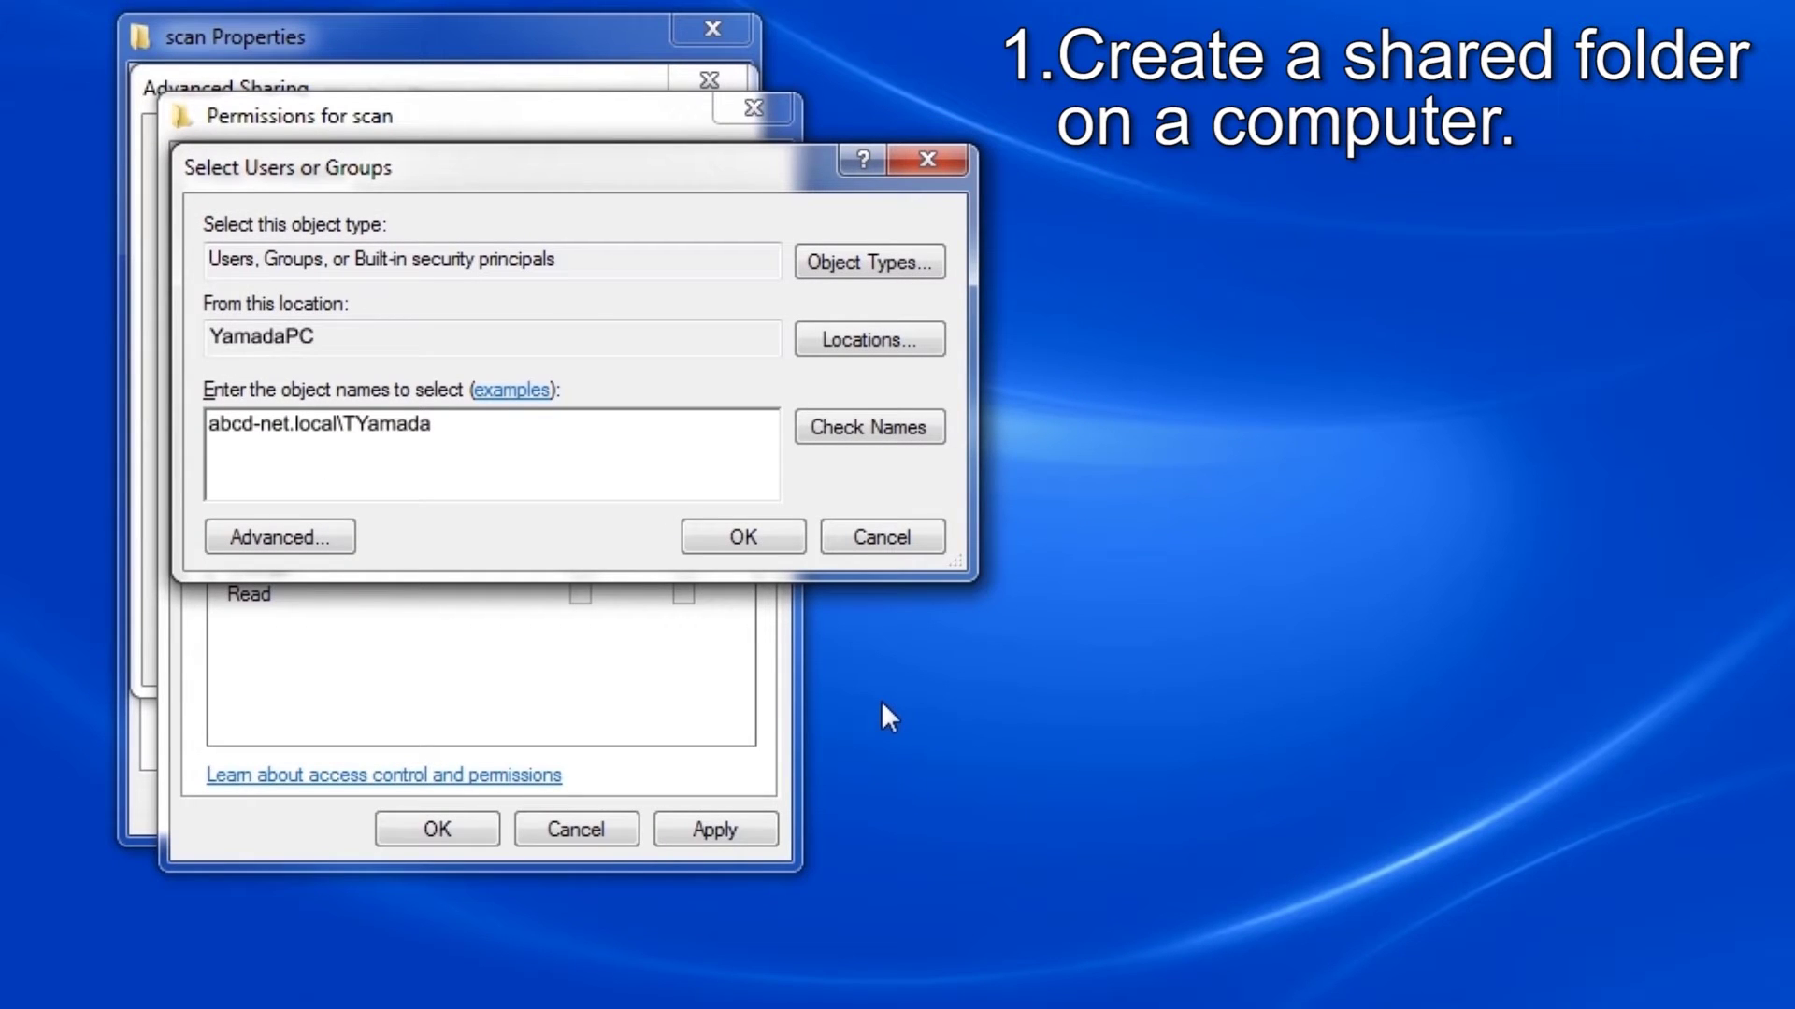
{"action": "left_click", "coordinate": [743, 537]}
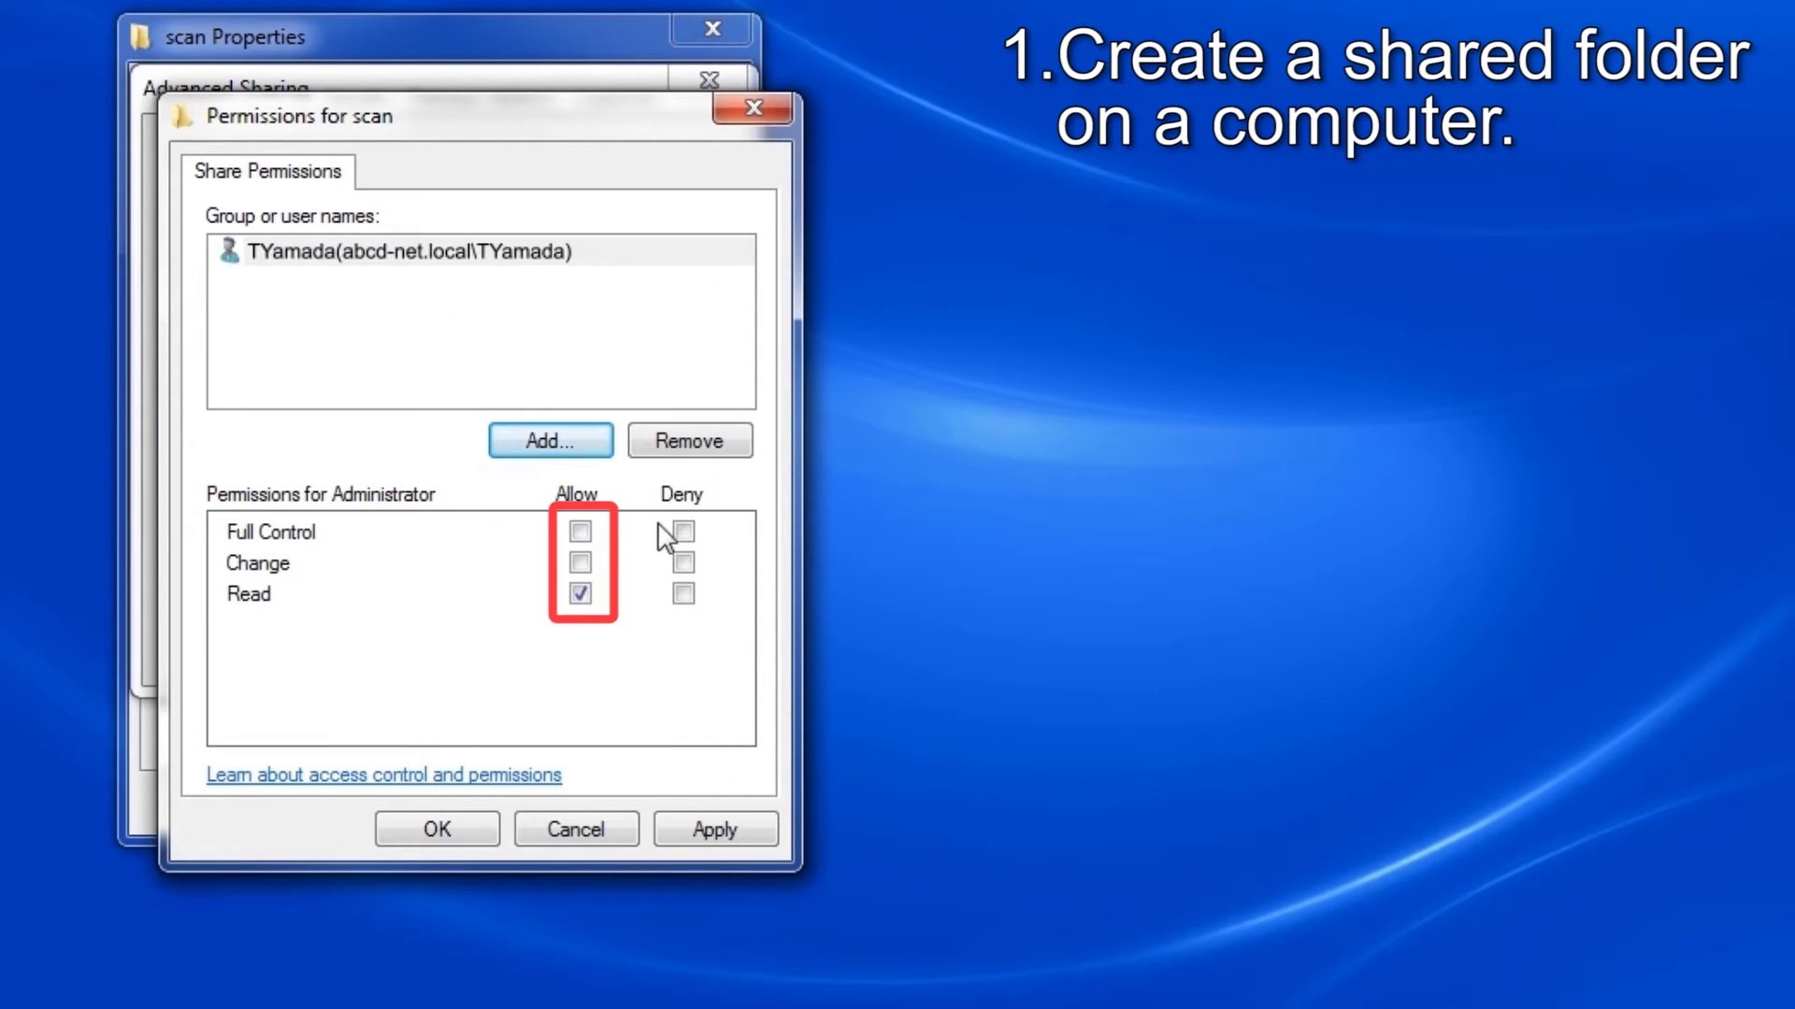
{"action": "left_click", "coordinate": [573, 527]}
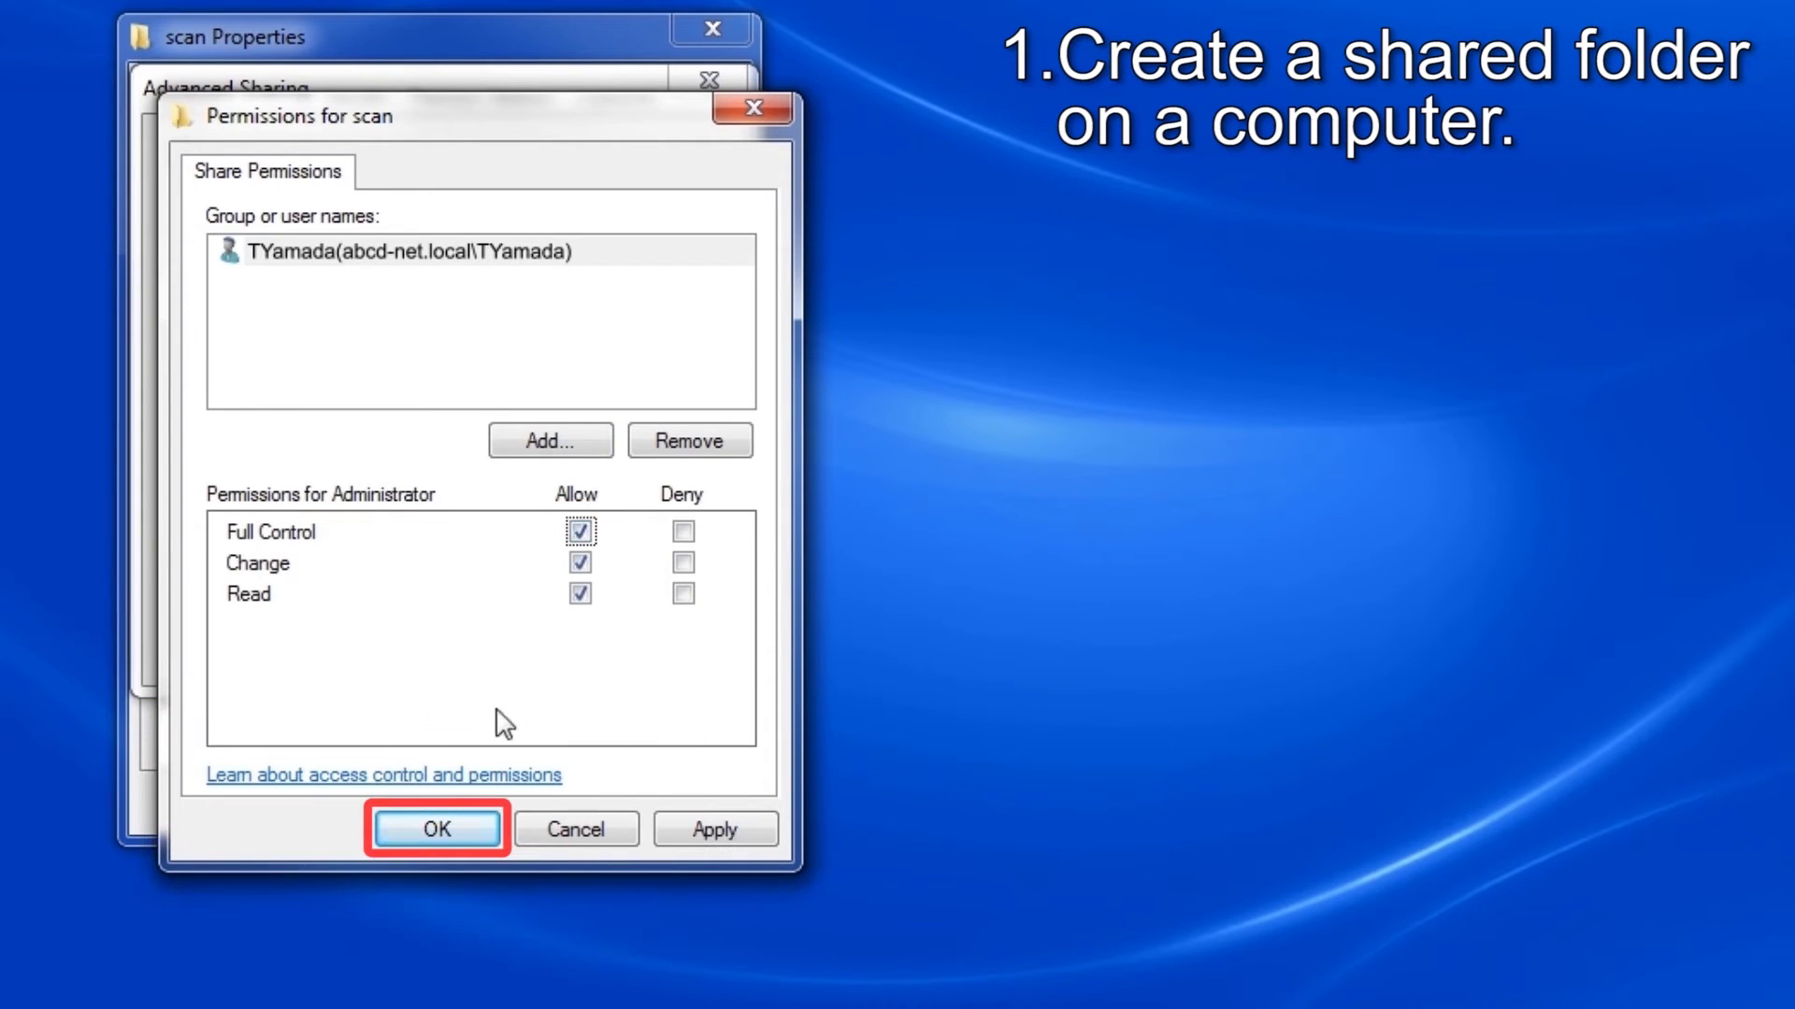
{"action": "left_click", "coordinate": [472, 830]}
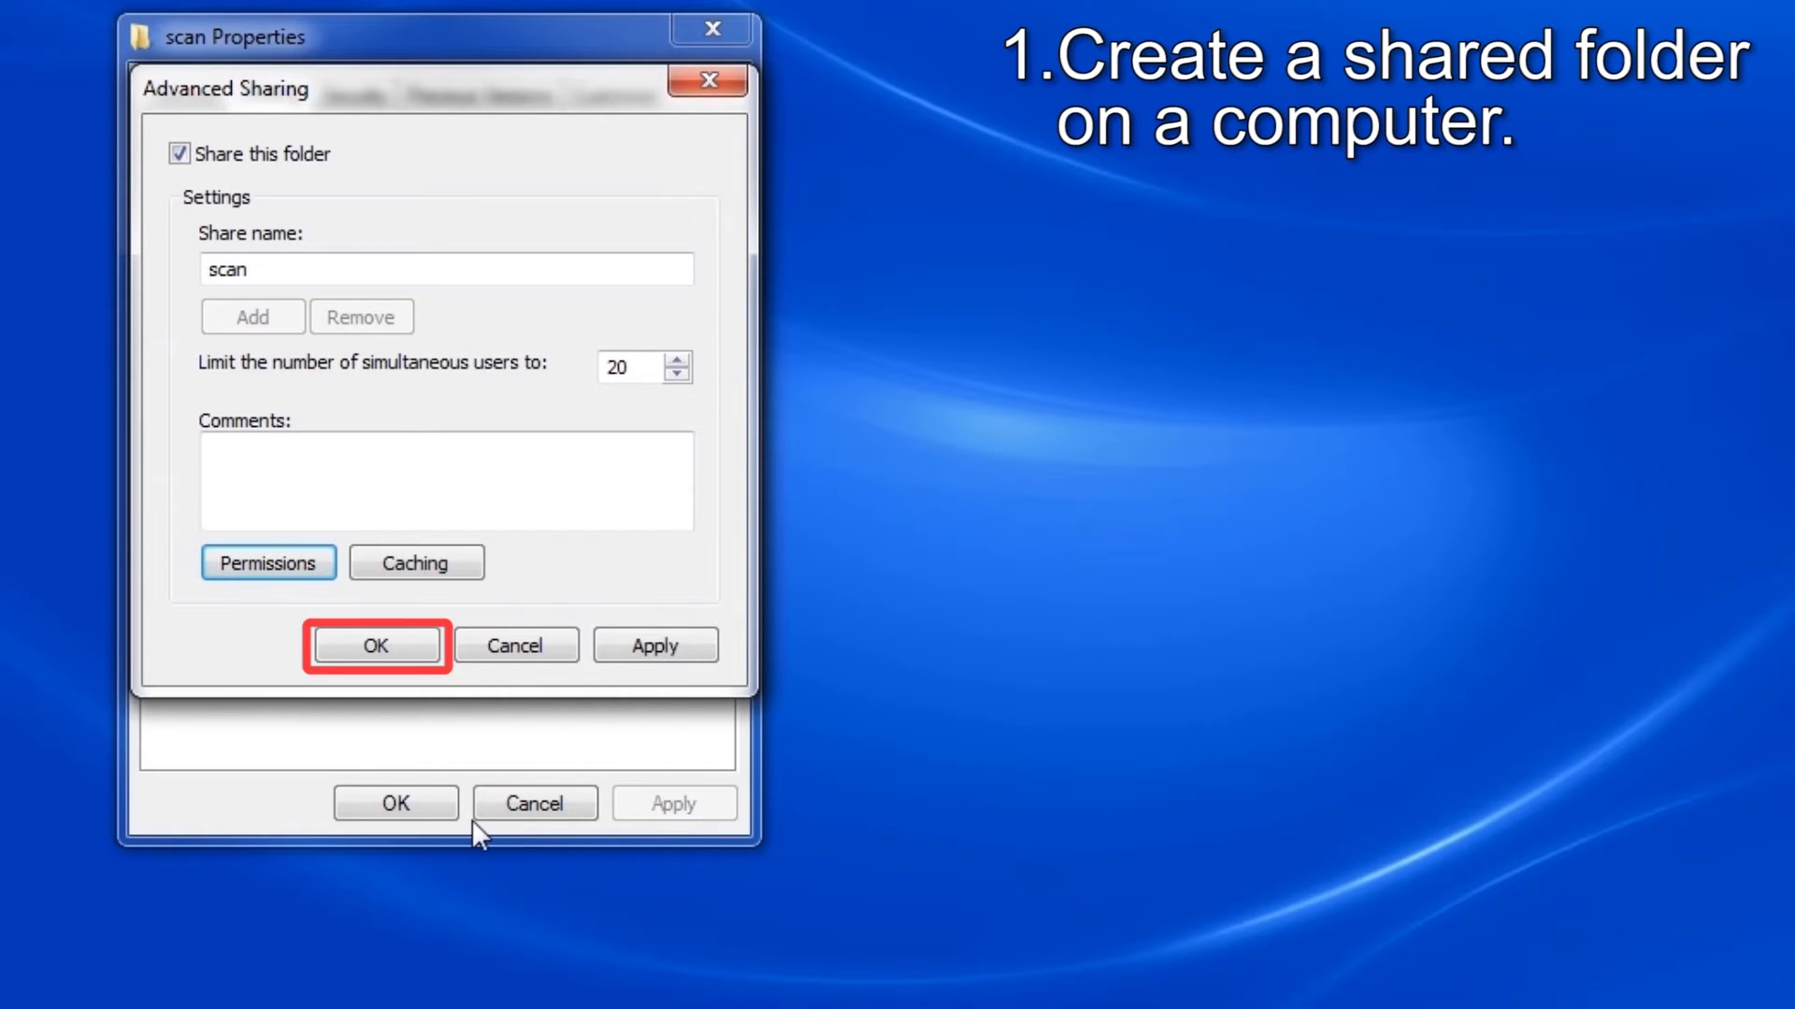
{"action": "left_click", "coordinate": [412, 647]}
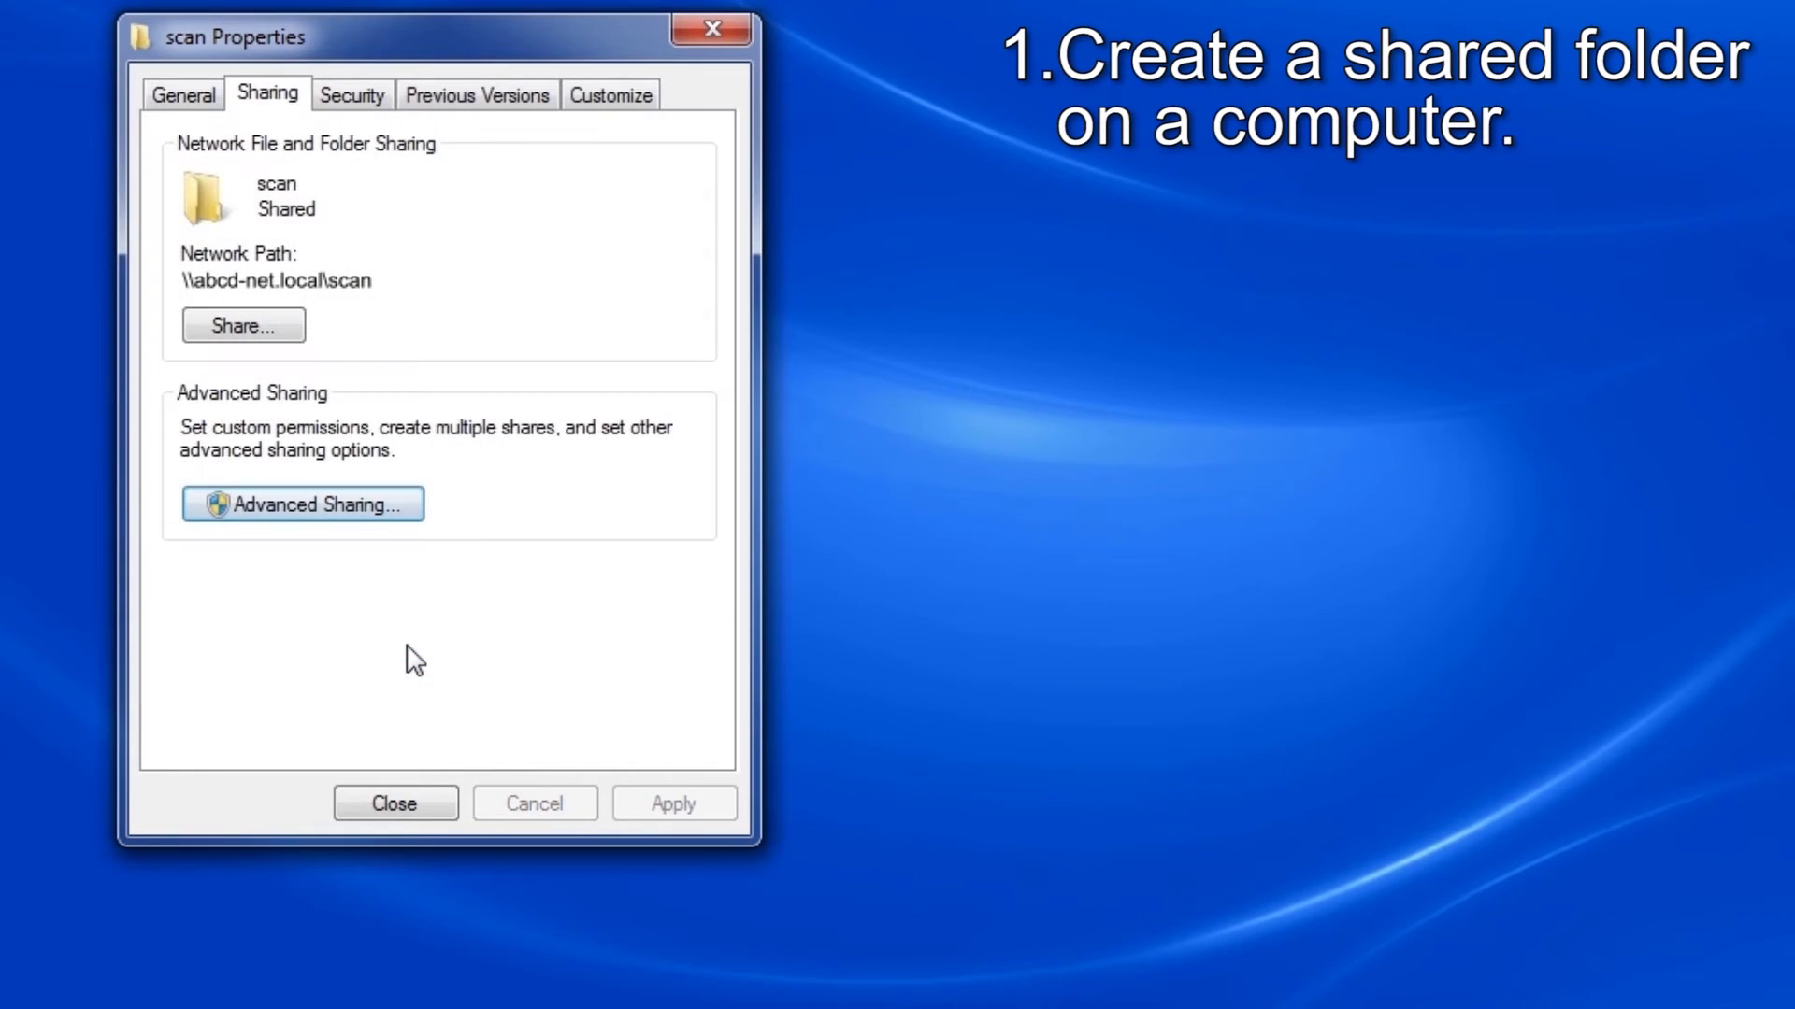
{"action": "left_click", "coordinate": [418, 810]}
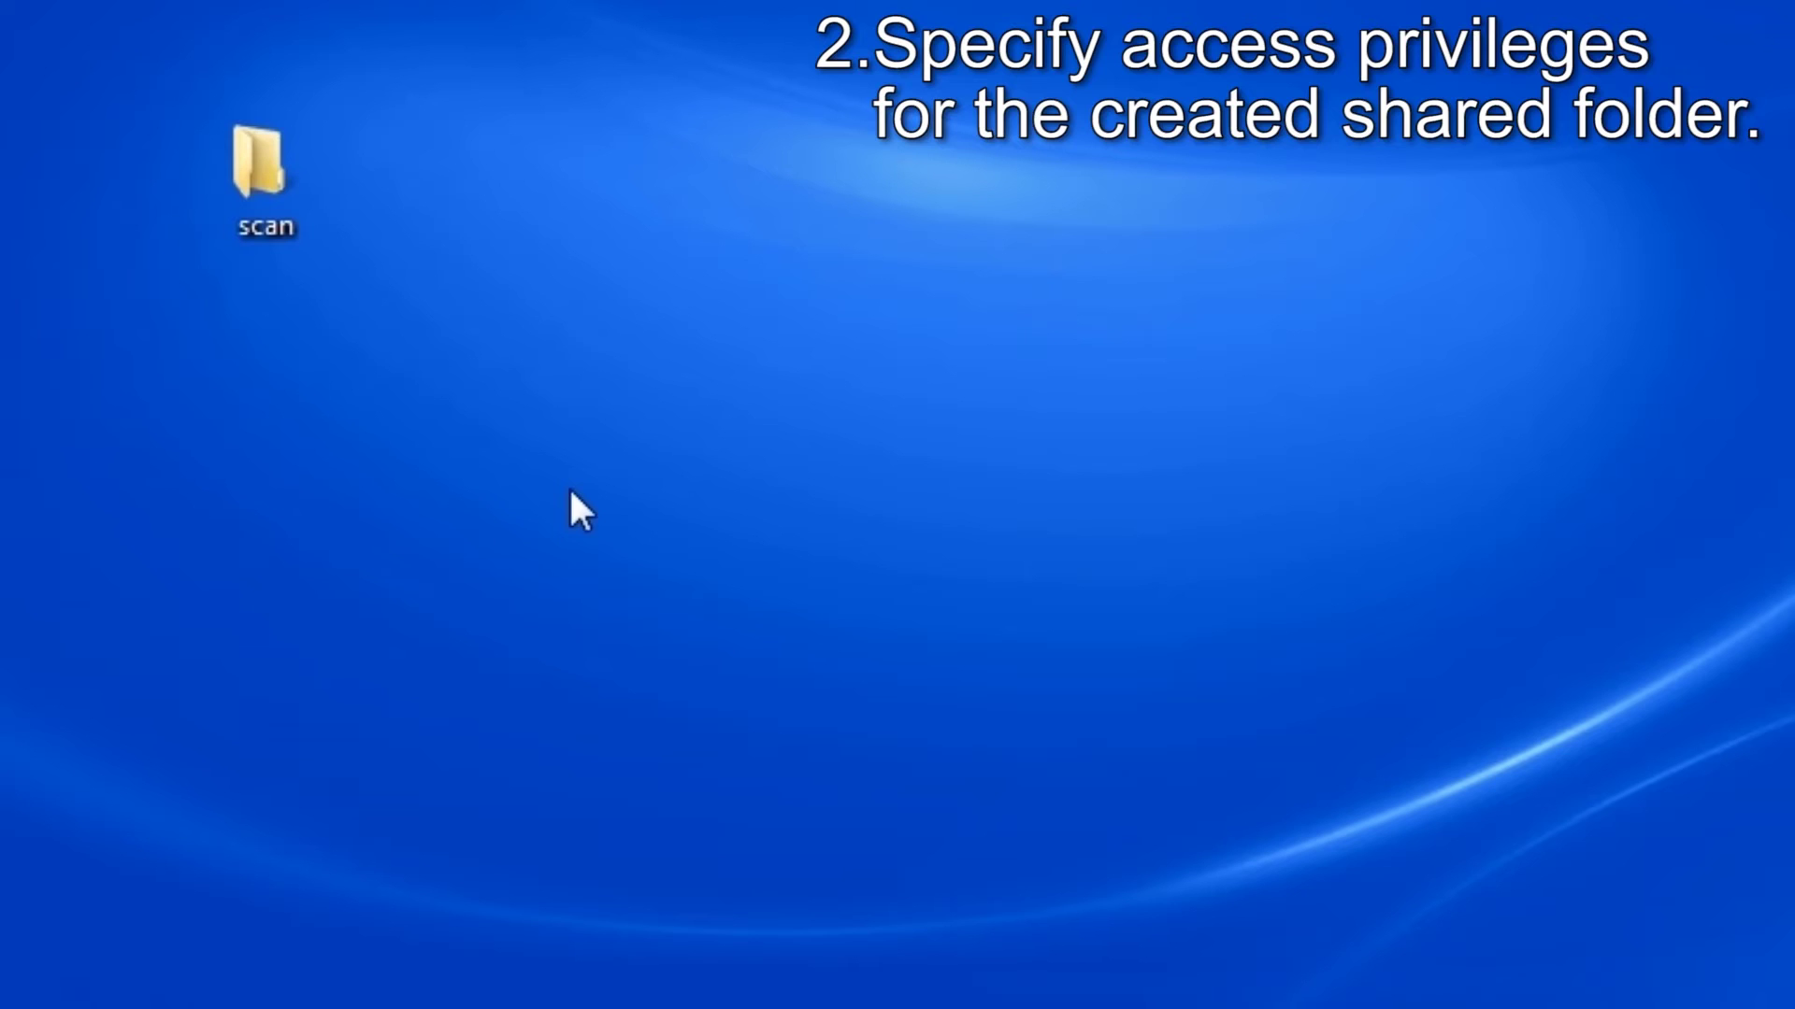
Step: Open the desktop scan folder's security permissions for editing
{"action": "left_click", "coordinate": [257, 218]}
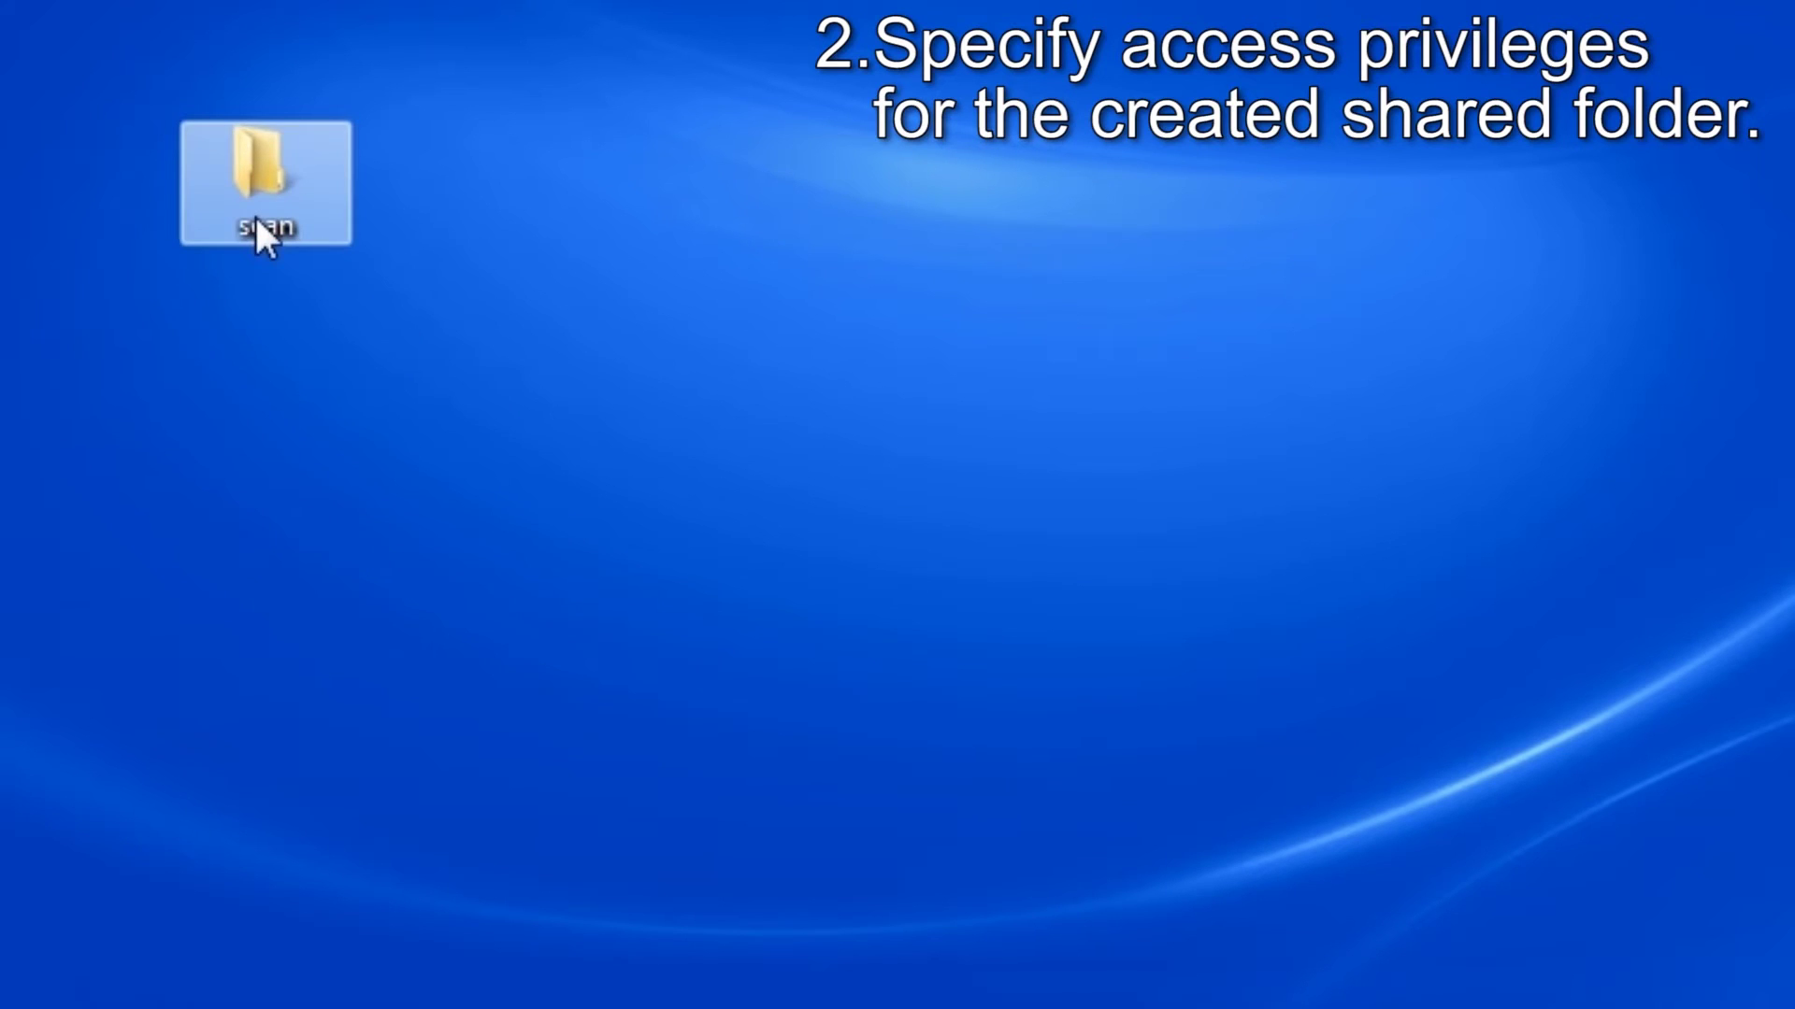
{"action": "right_click", "coordinate": [254, 215]}
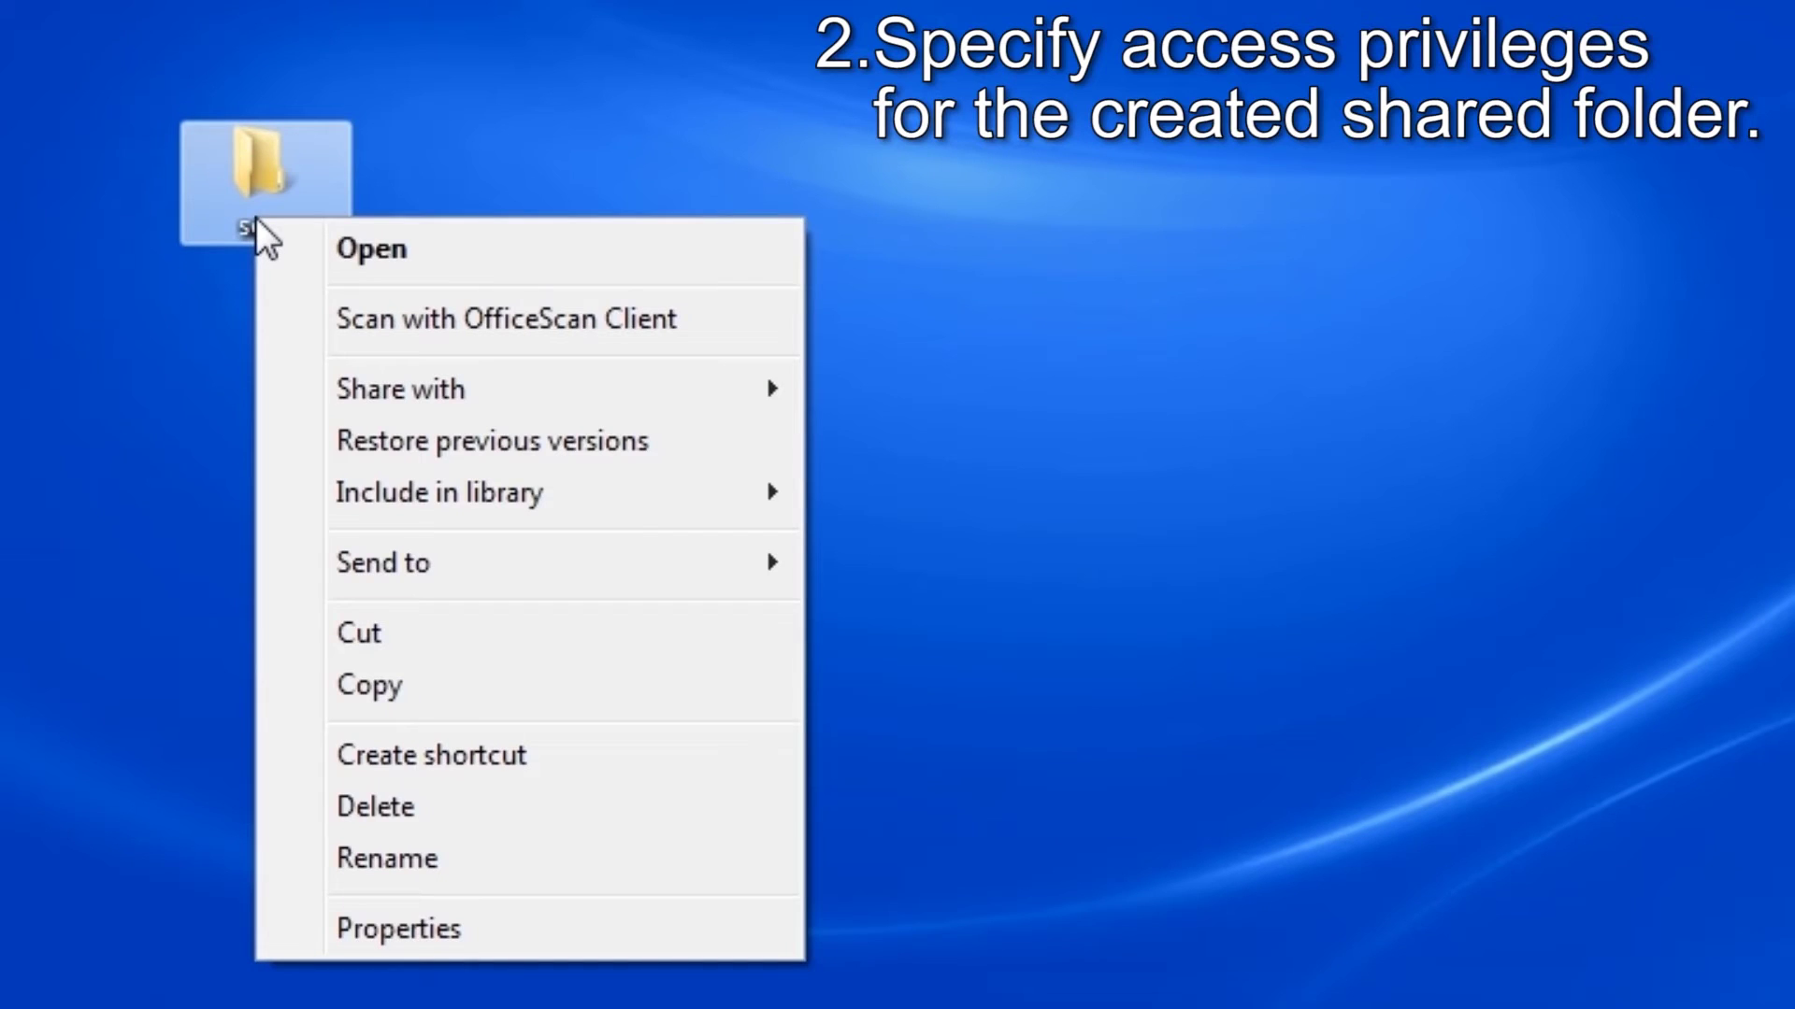
{"action": "left_click", "coordinate": [400, 928]}
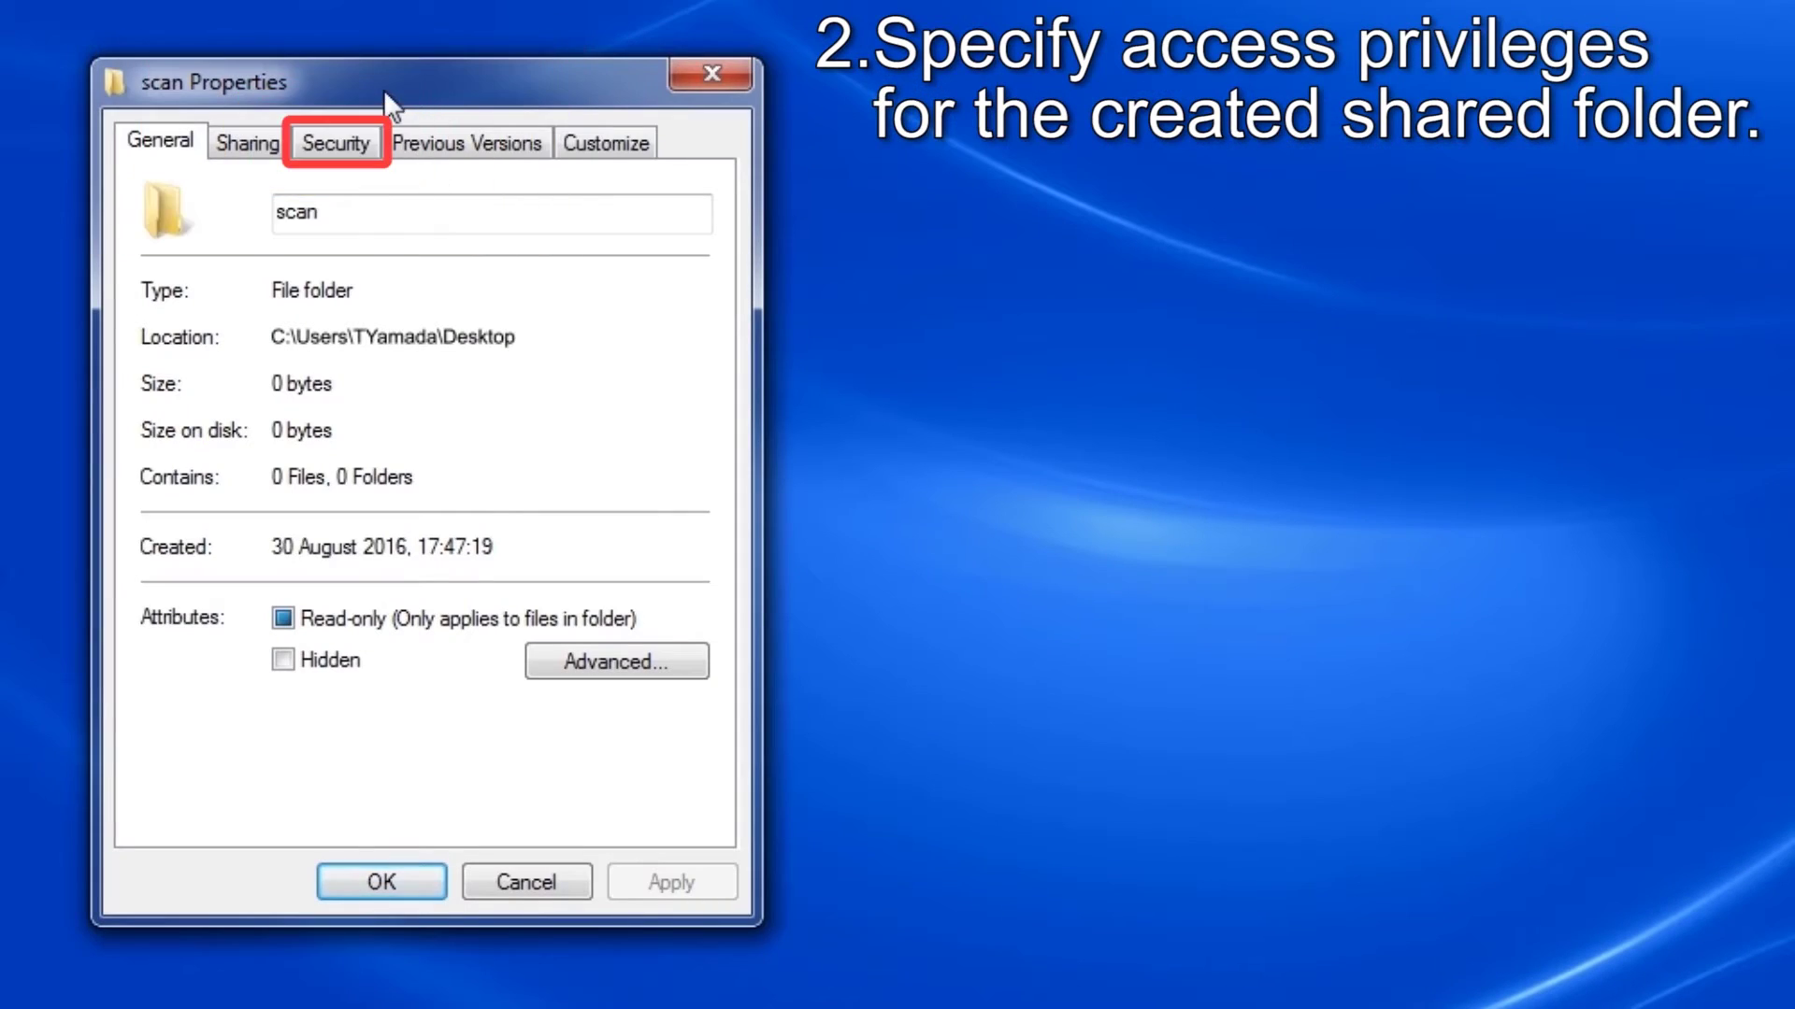
{"action": "left_click", "coordinate": [342, 142]}
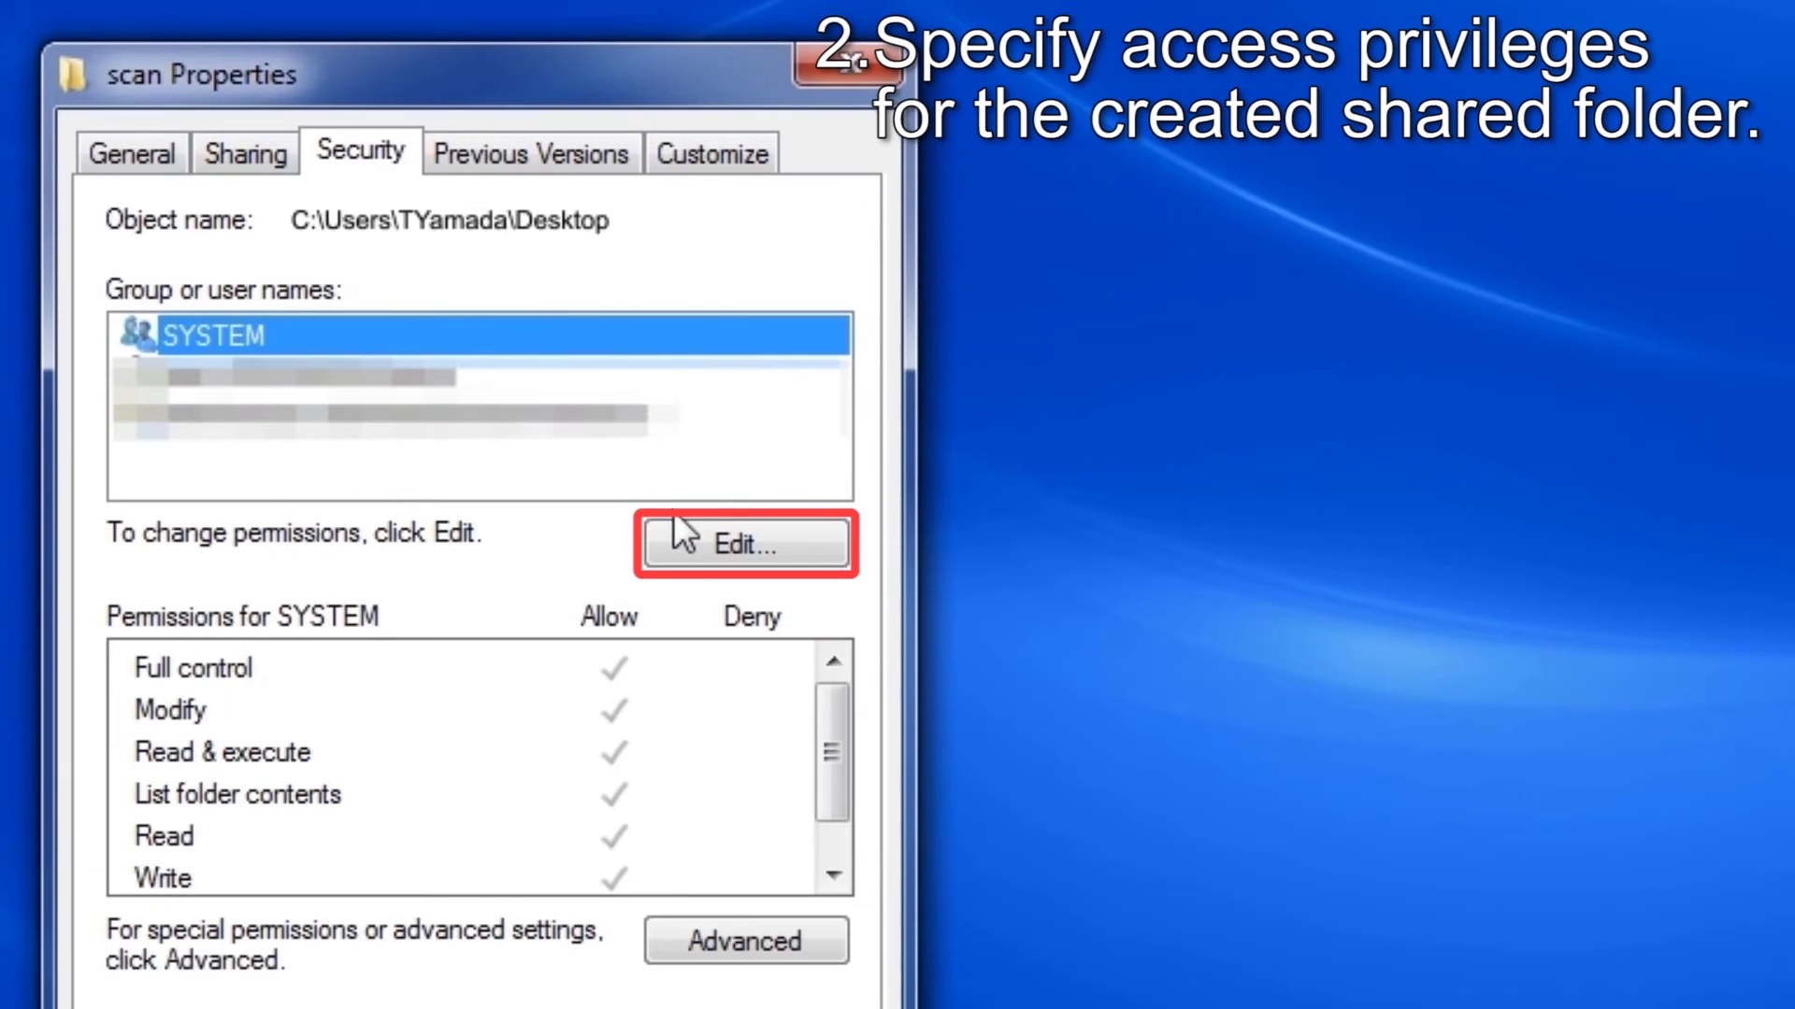
{"action": "left_click", "coordinate": [692, 548]}
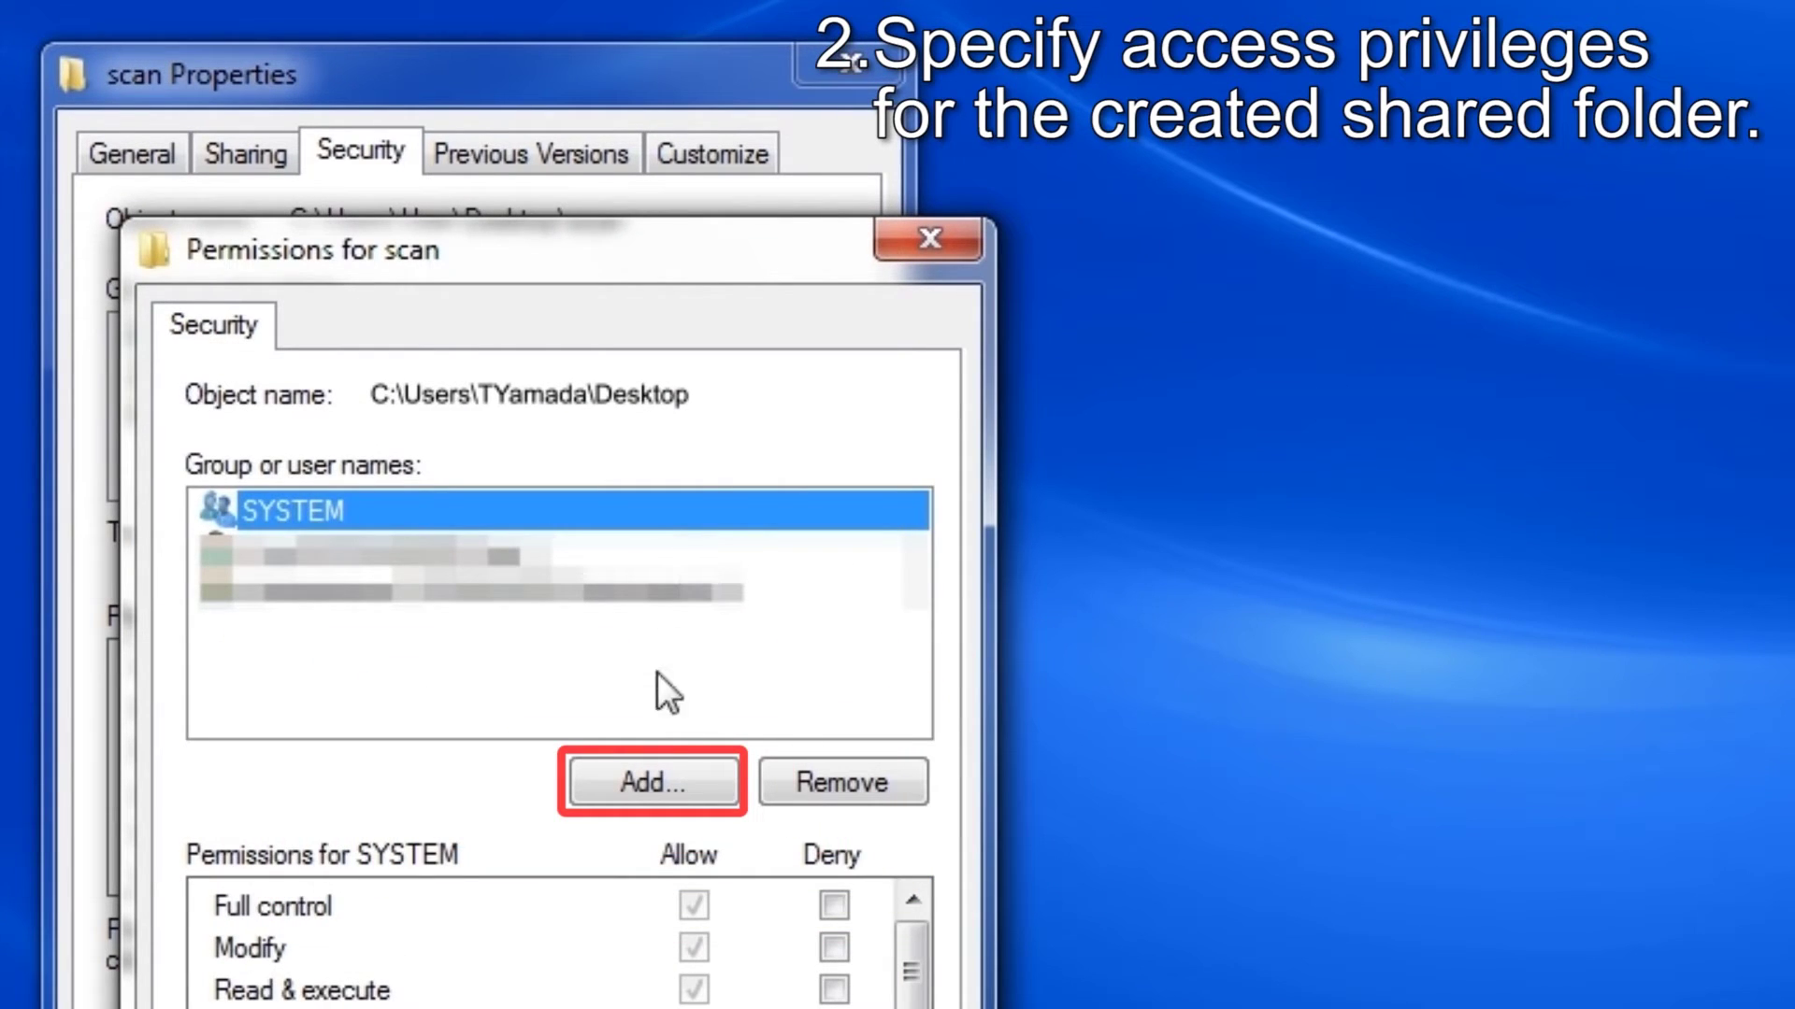
Step: Find the abcd-net.local user account through an advanced search and add it to the scan folder's security permissions
{"action": "left_click", "coordinate": [645, 785]}
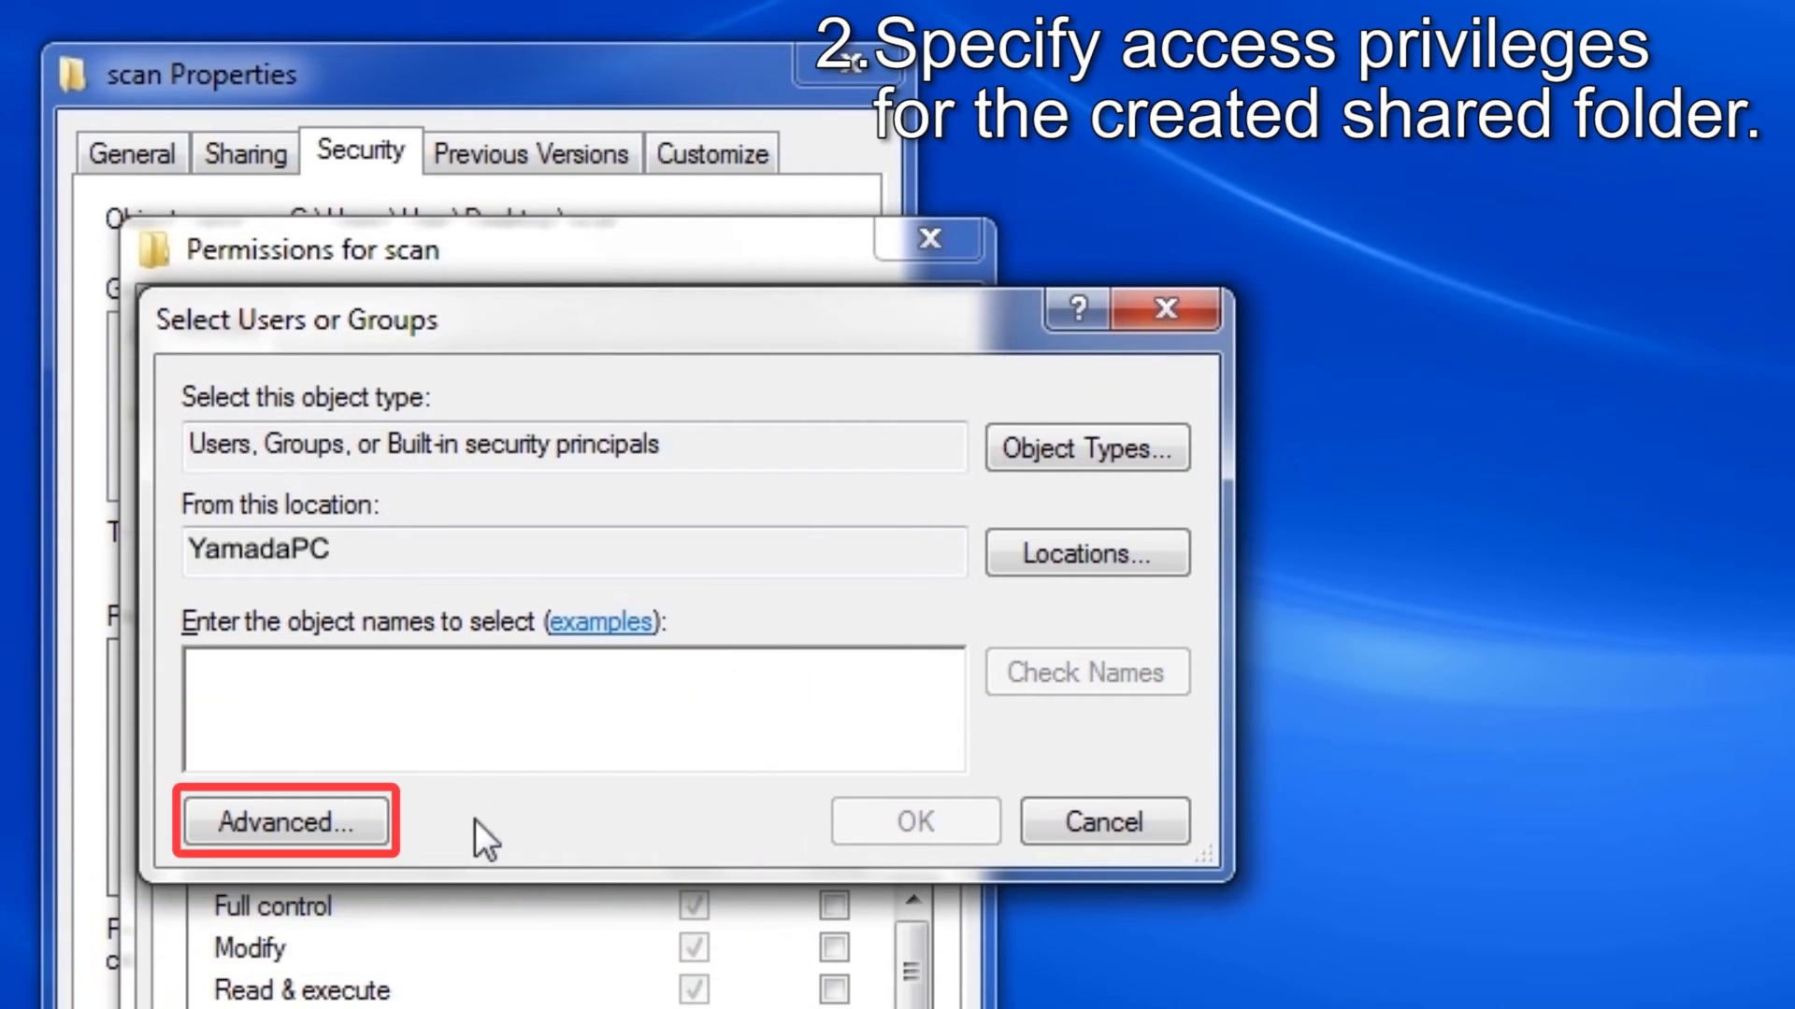
{"action": "left_click", "coordinate": [363, 828]}
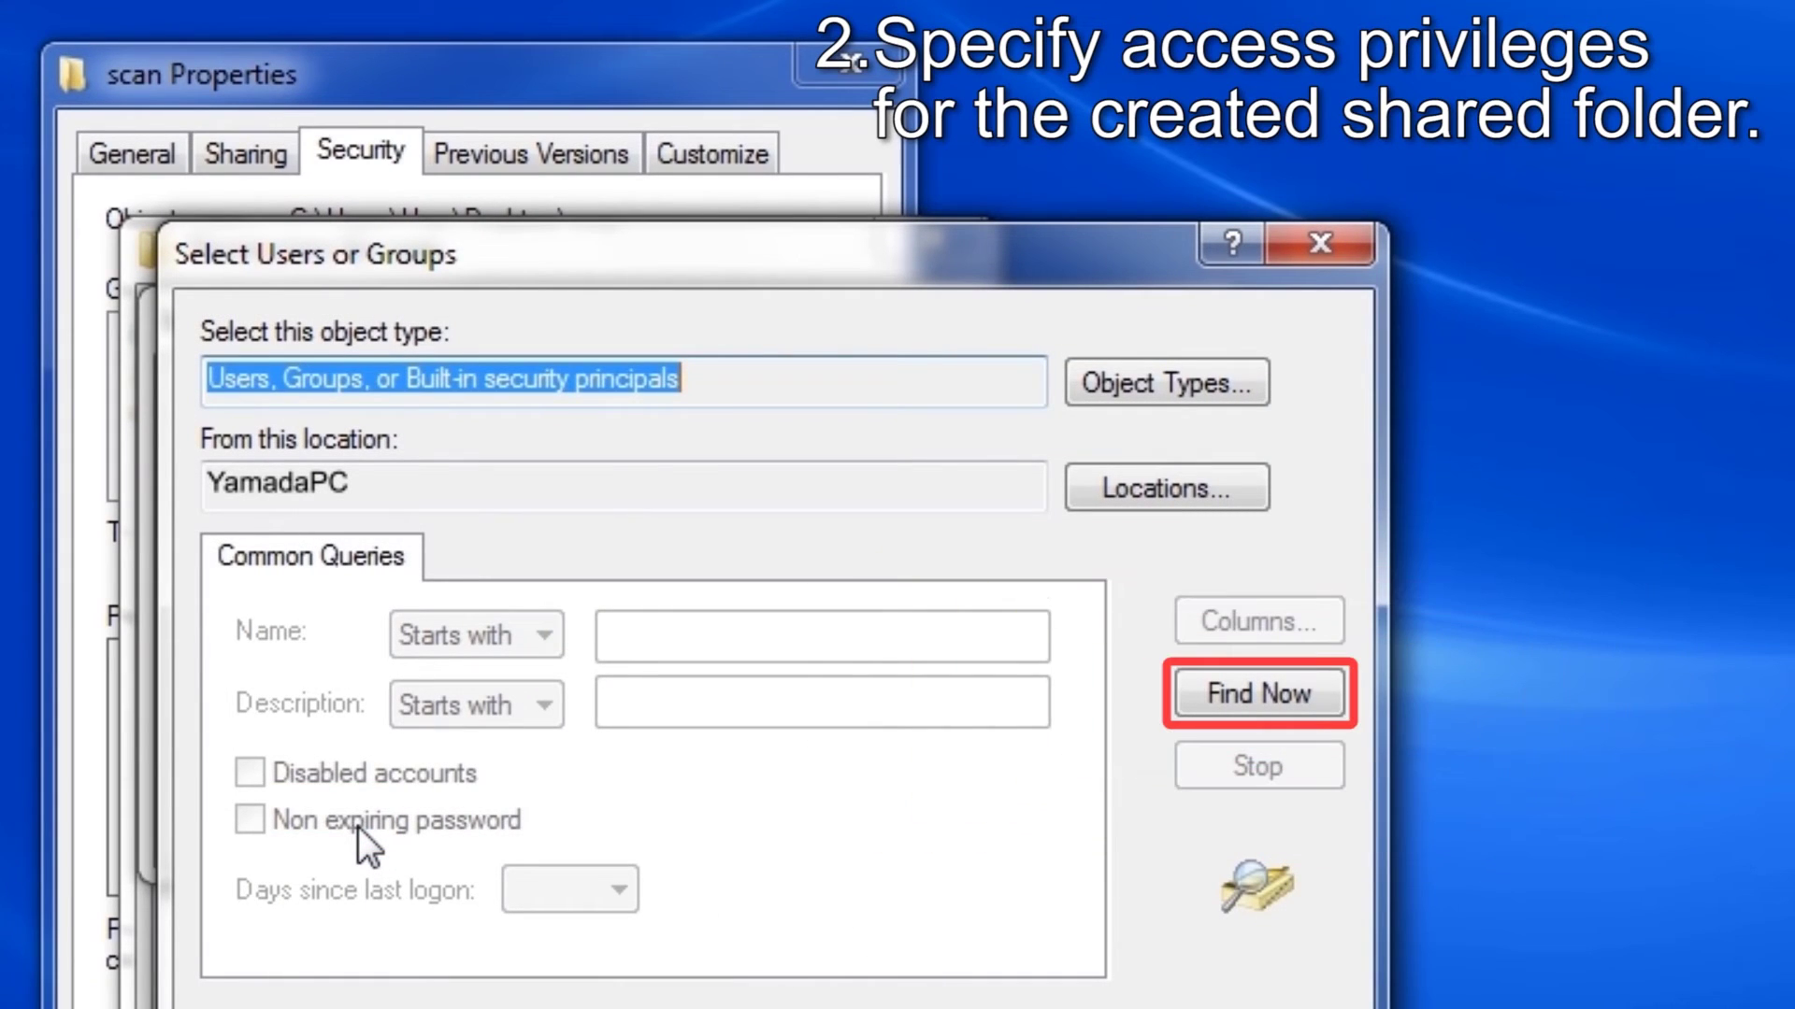
{"action": "left_click", "coordinate": [1271, 684]}
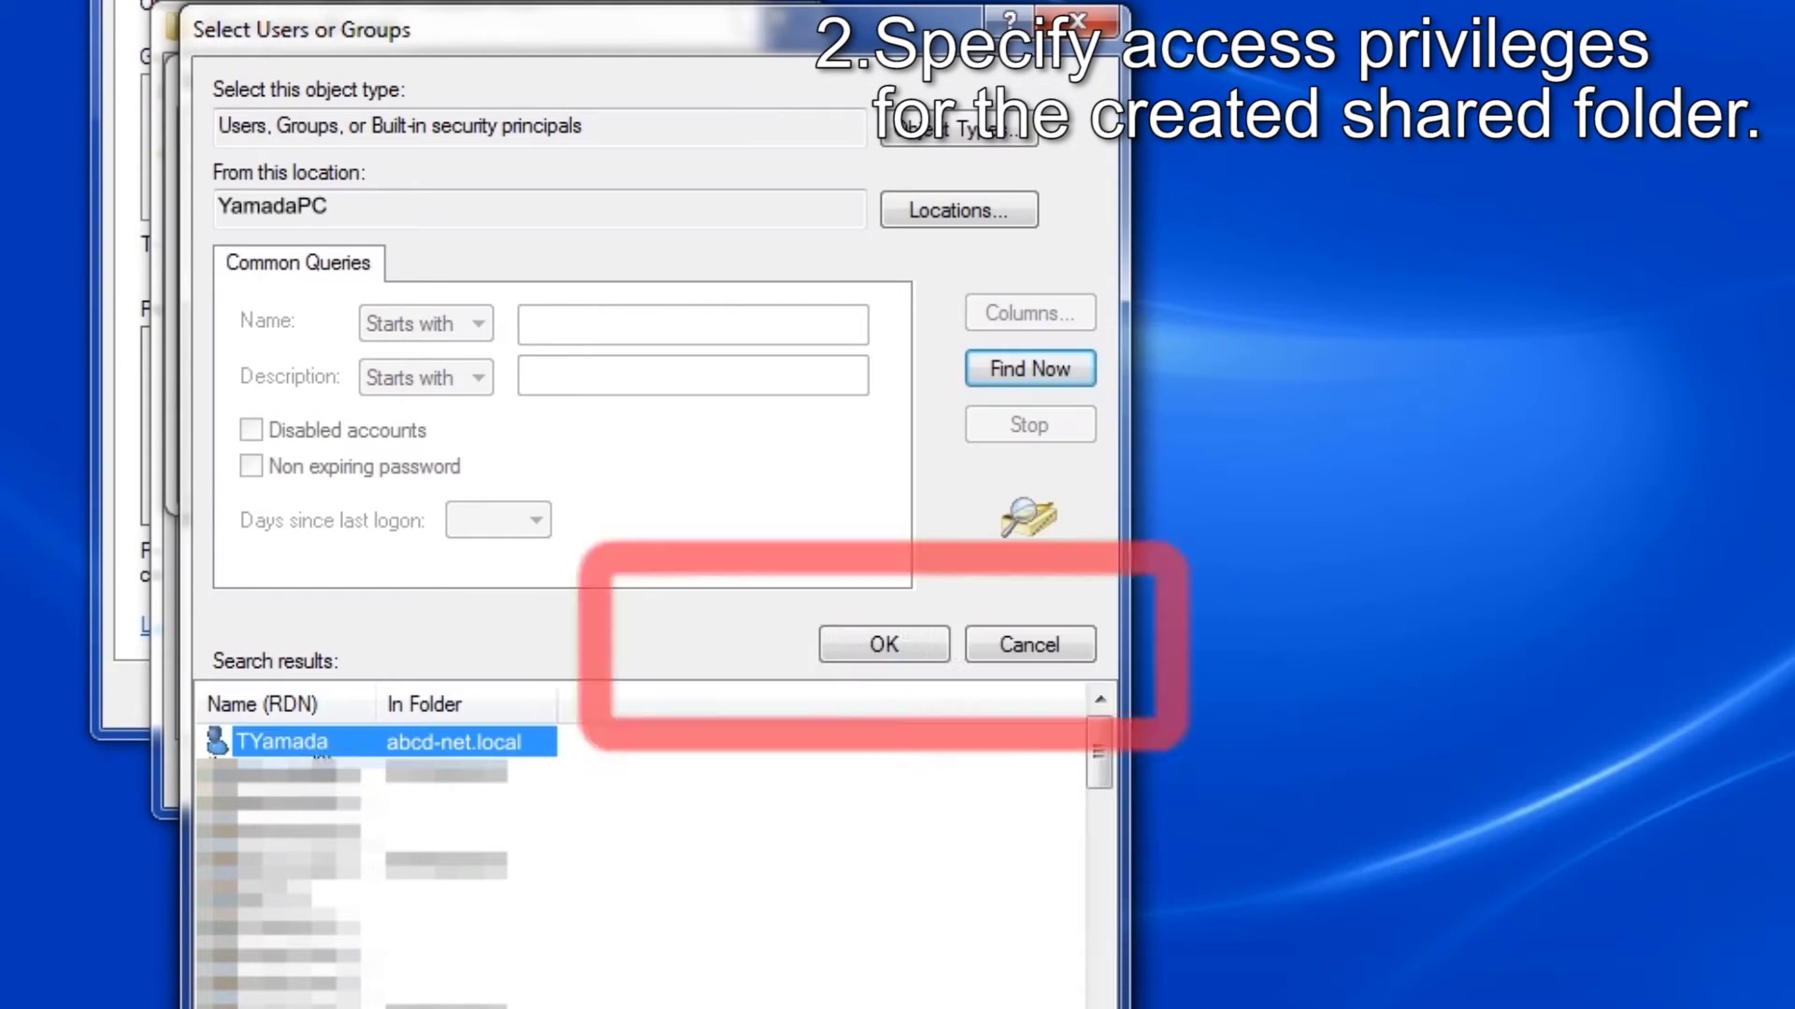
{"action": "left_click", "coordinate": [836, 635]}
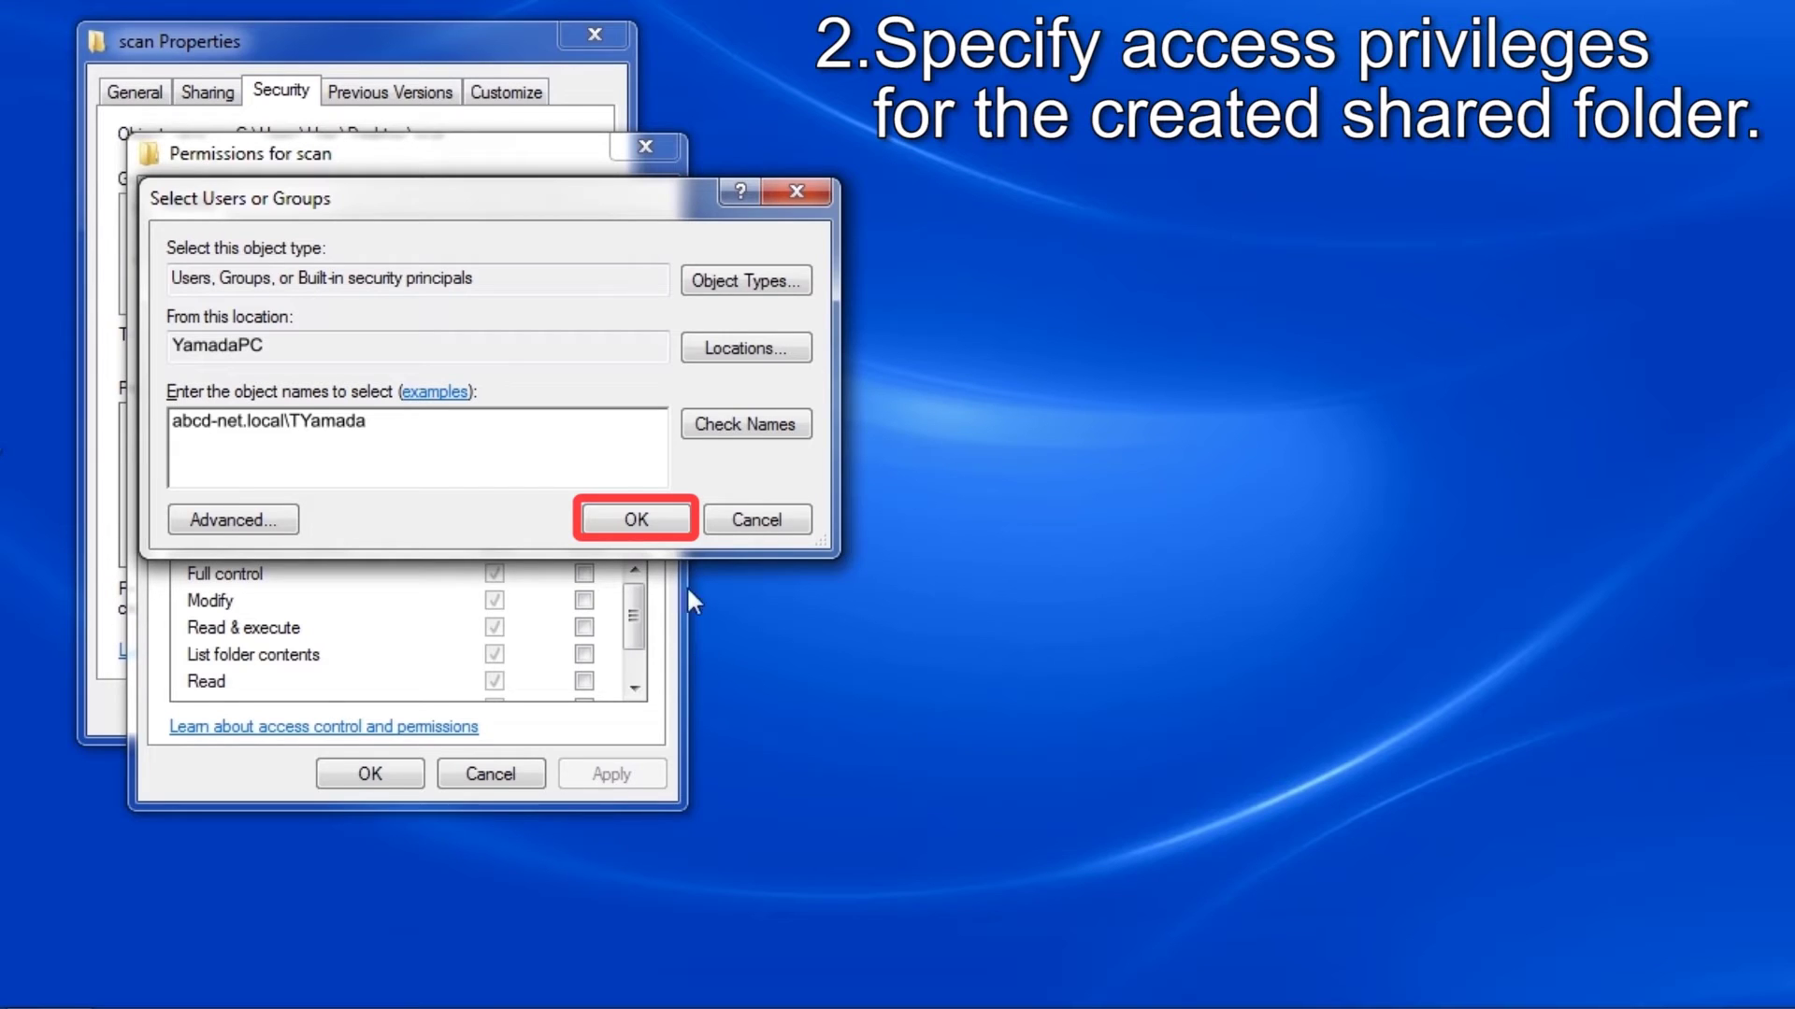
{"action": "left_click", "coordinate": [641, 521]}
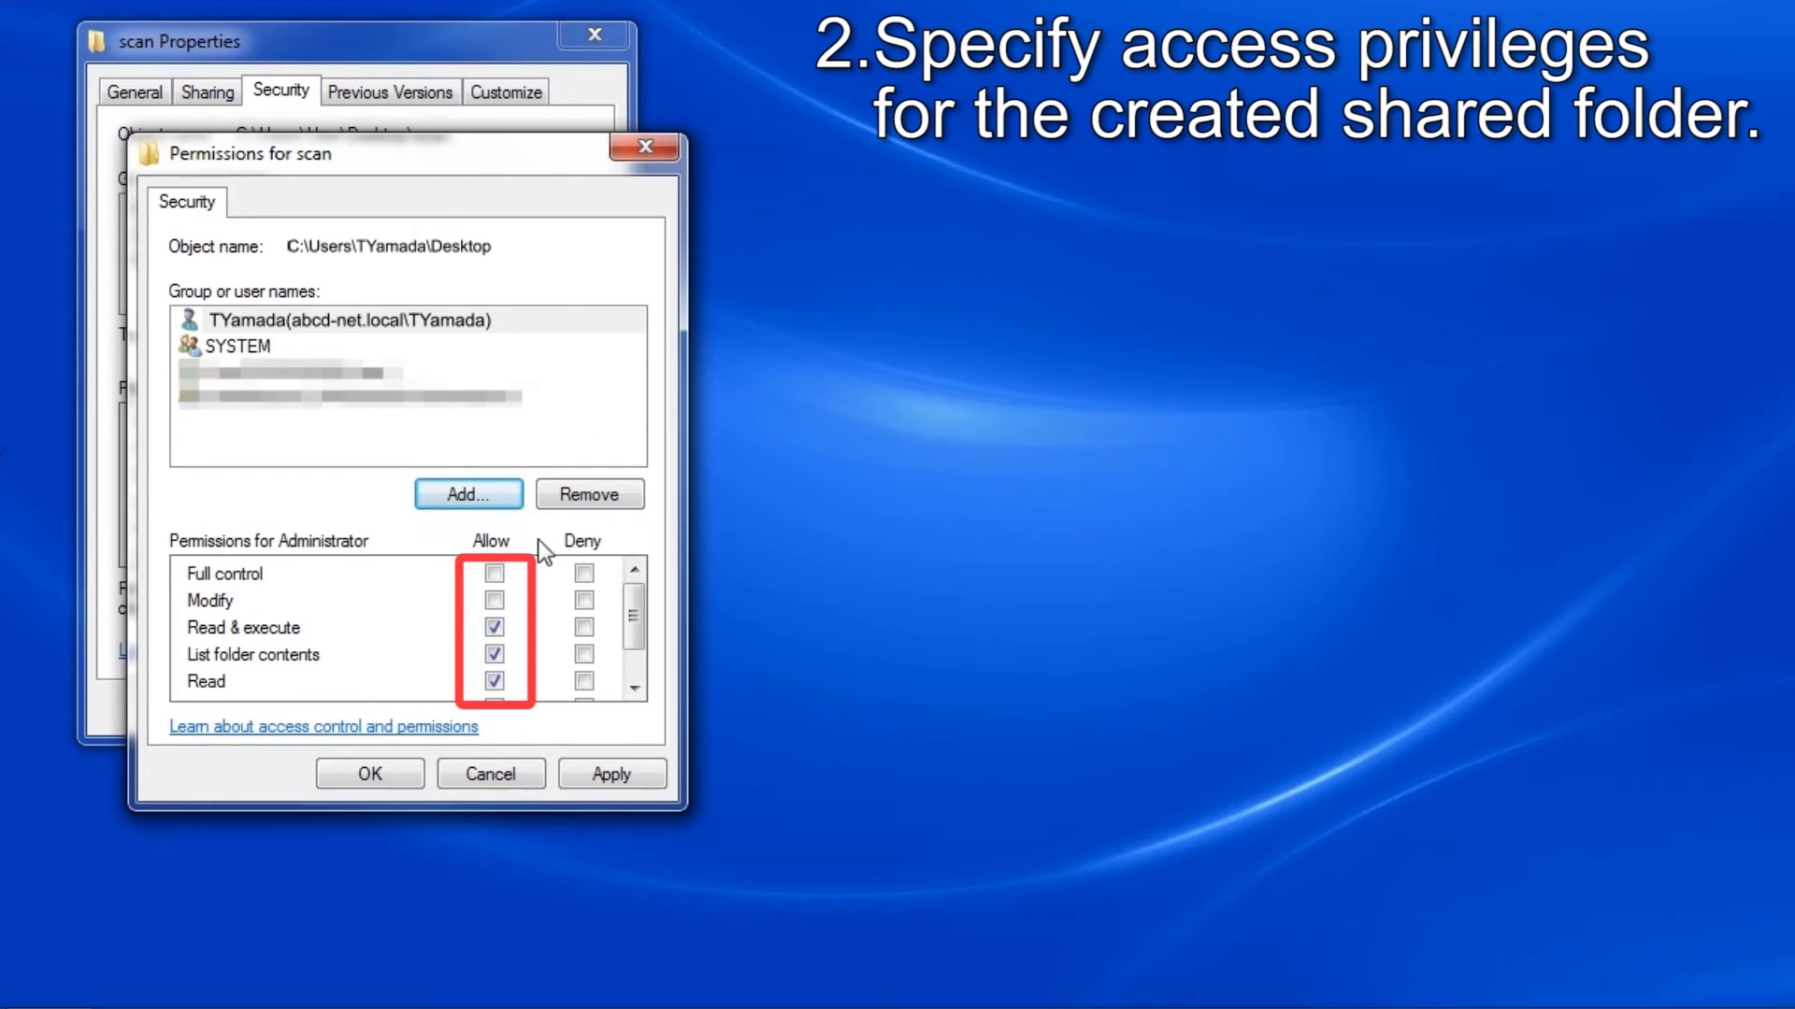
Step: Allow Full control for the added user account and save the scan folder's security settings
{"action": "left_click", "coordinate": [495, 573]}
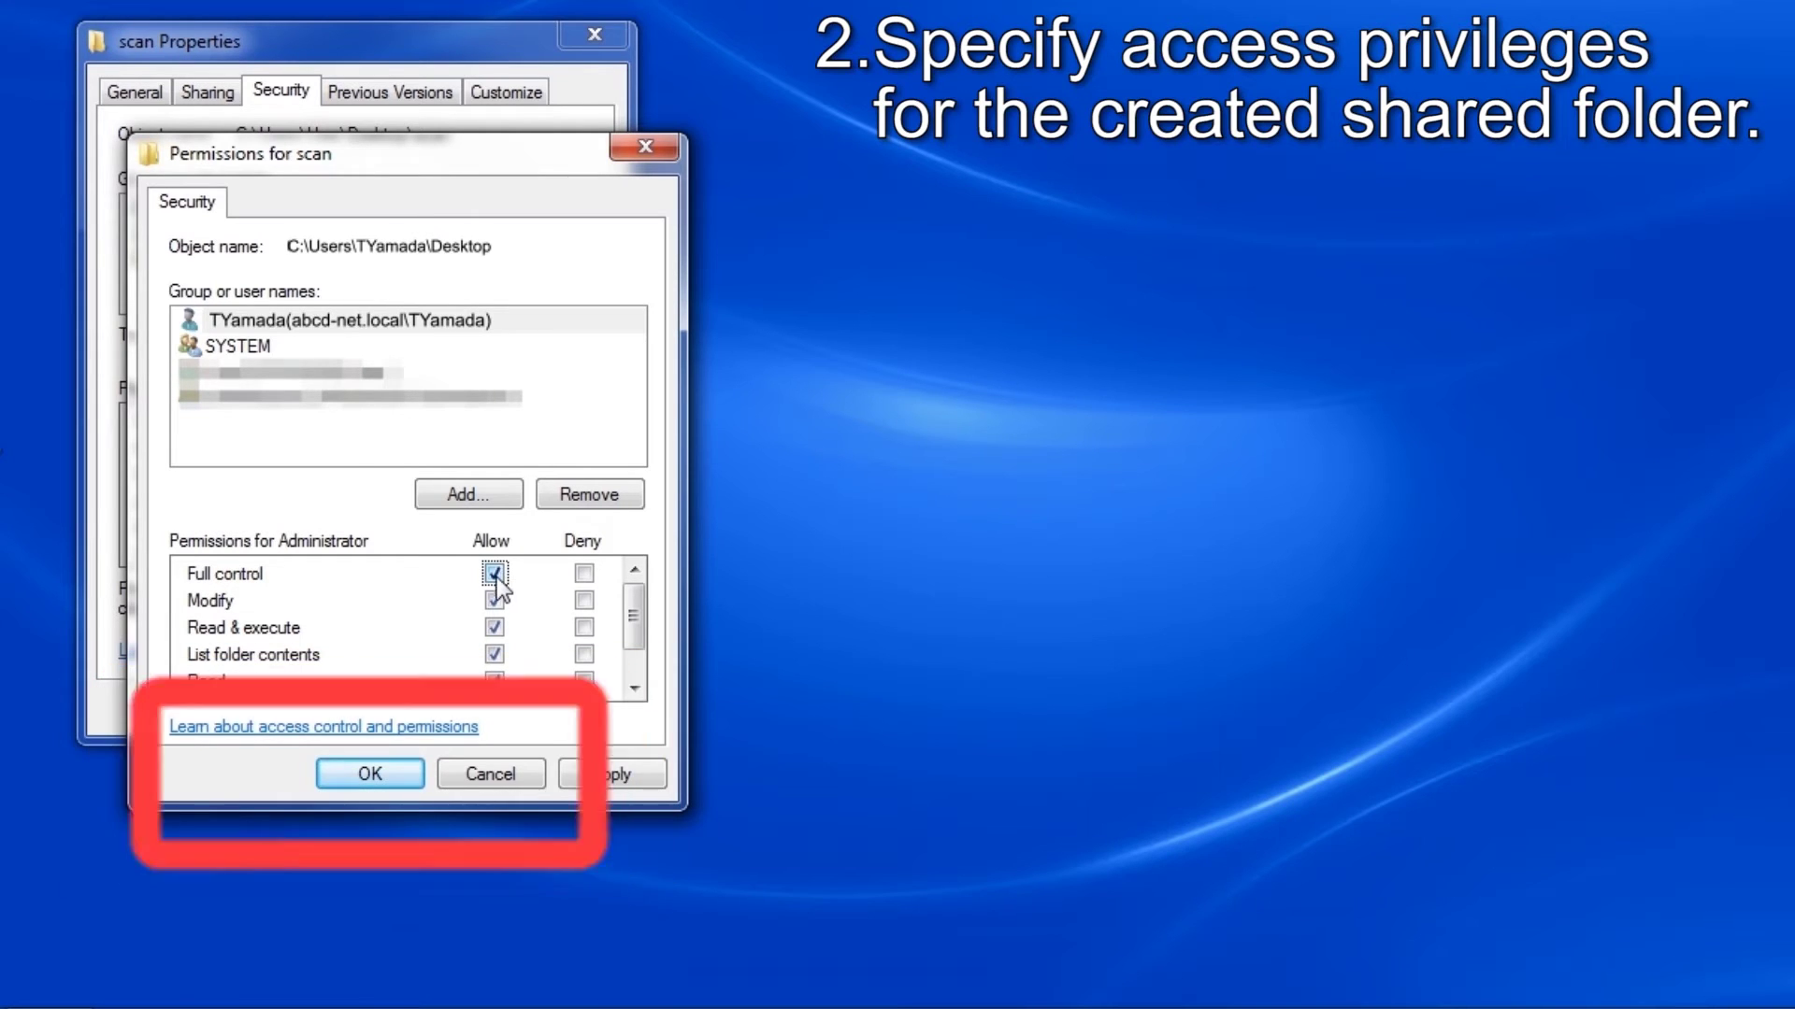
{"action": "left_click", "coordinate": [374, 774]}
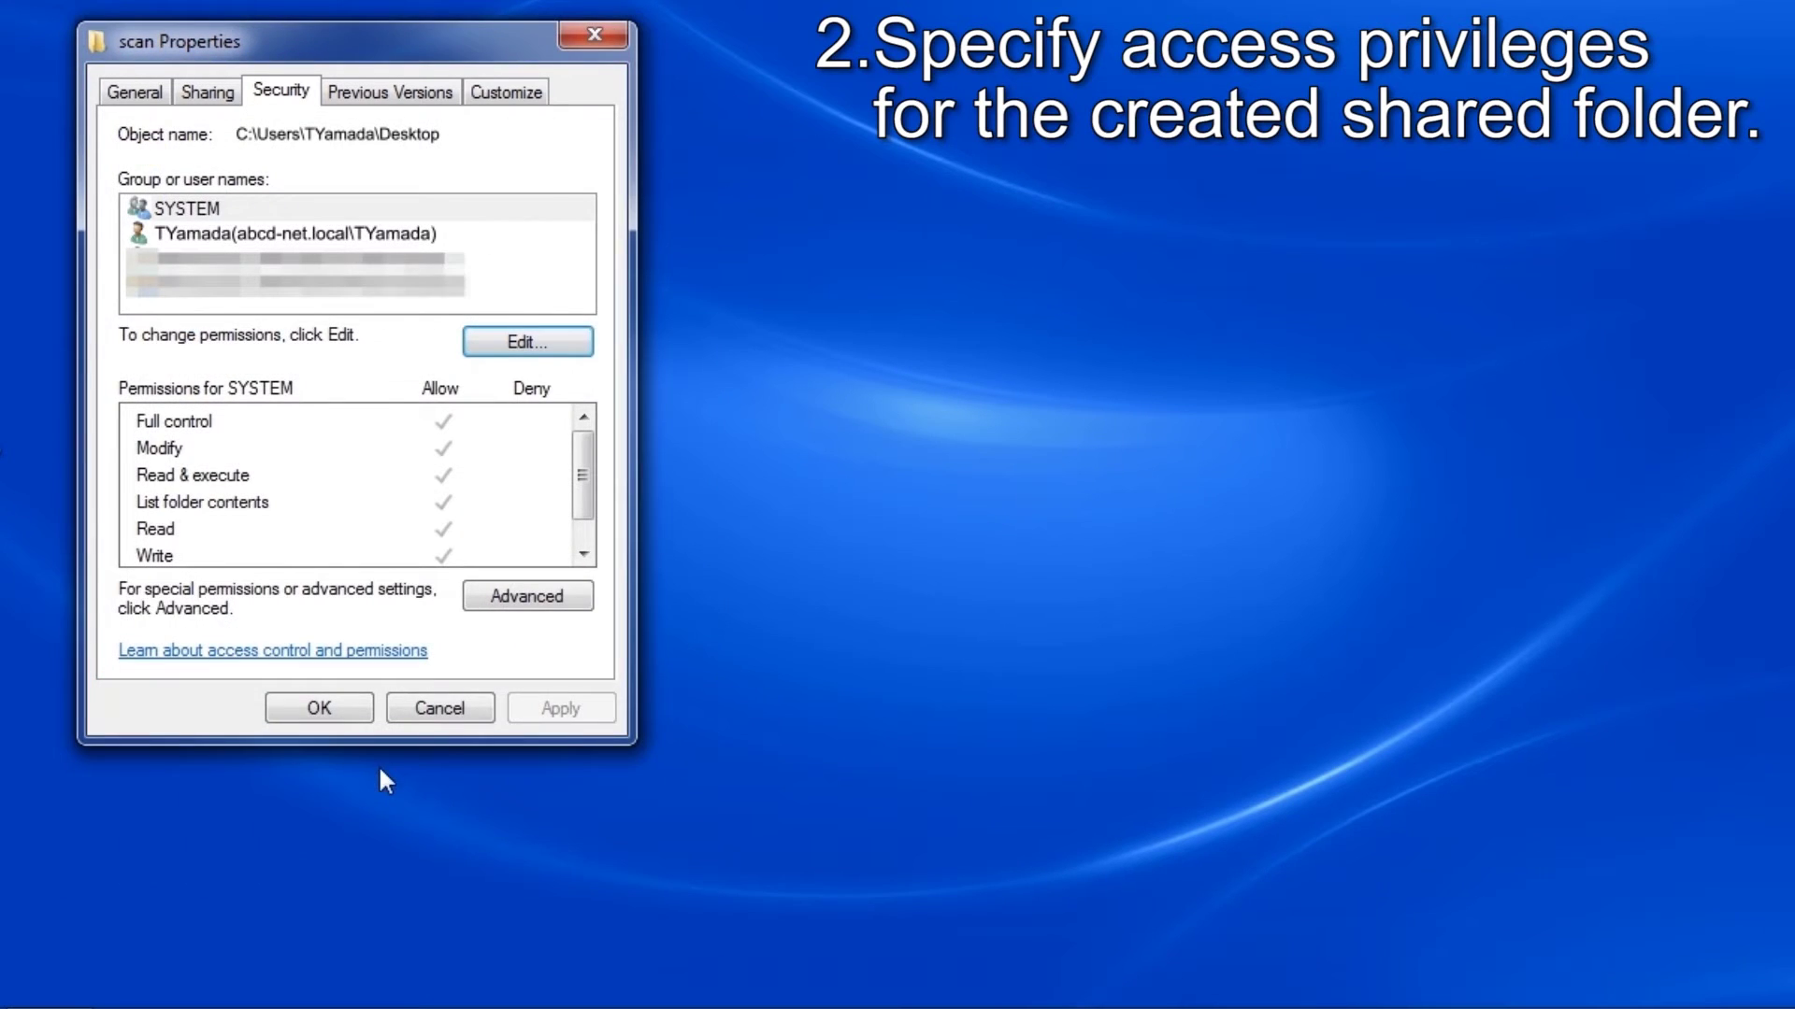
{"action": "left_click", "coordinate": [342, 701]}
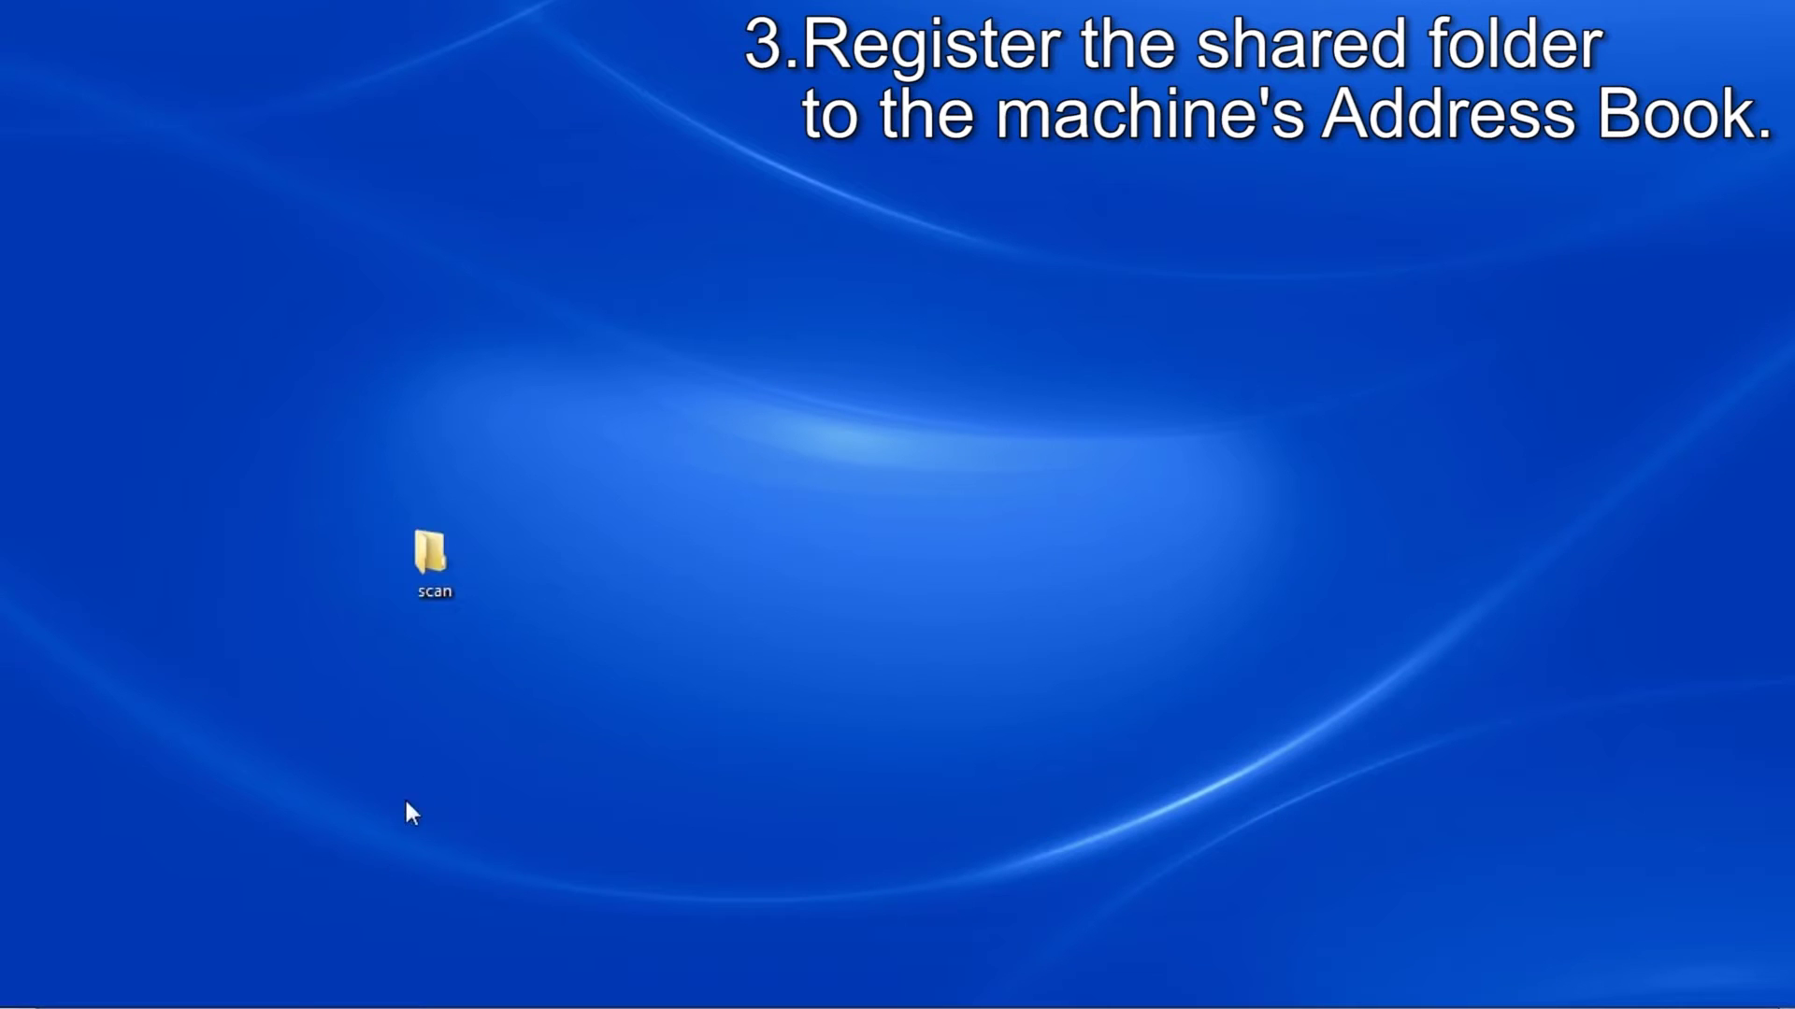
{"action": "mouse_move", "coordinate": [94, 1006]}
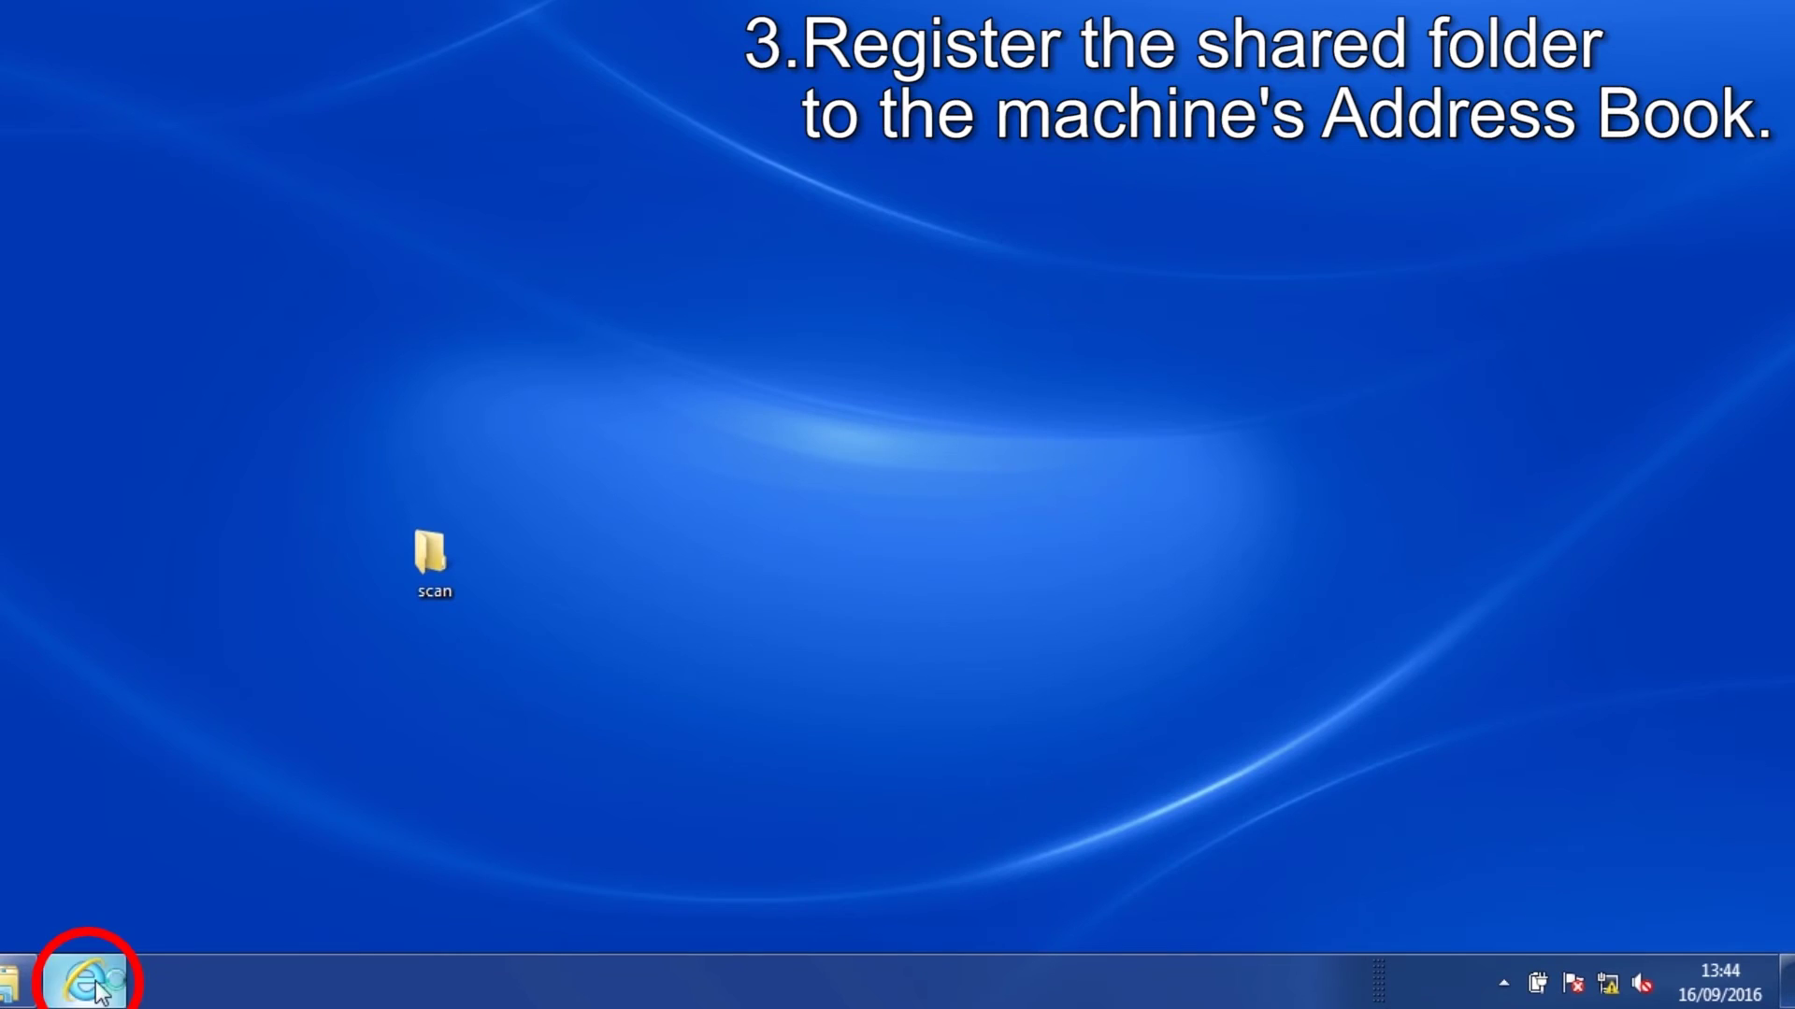
{"action": "left_click", "coordinate": [93, 983]}
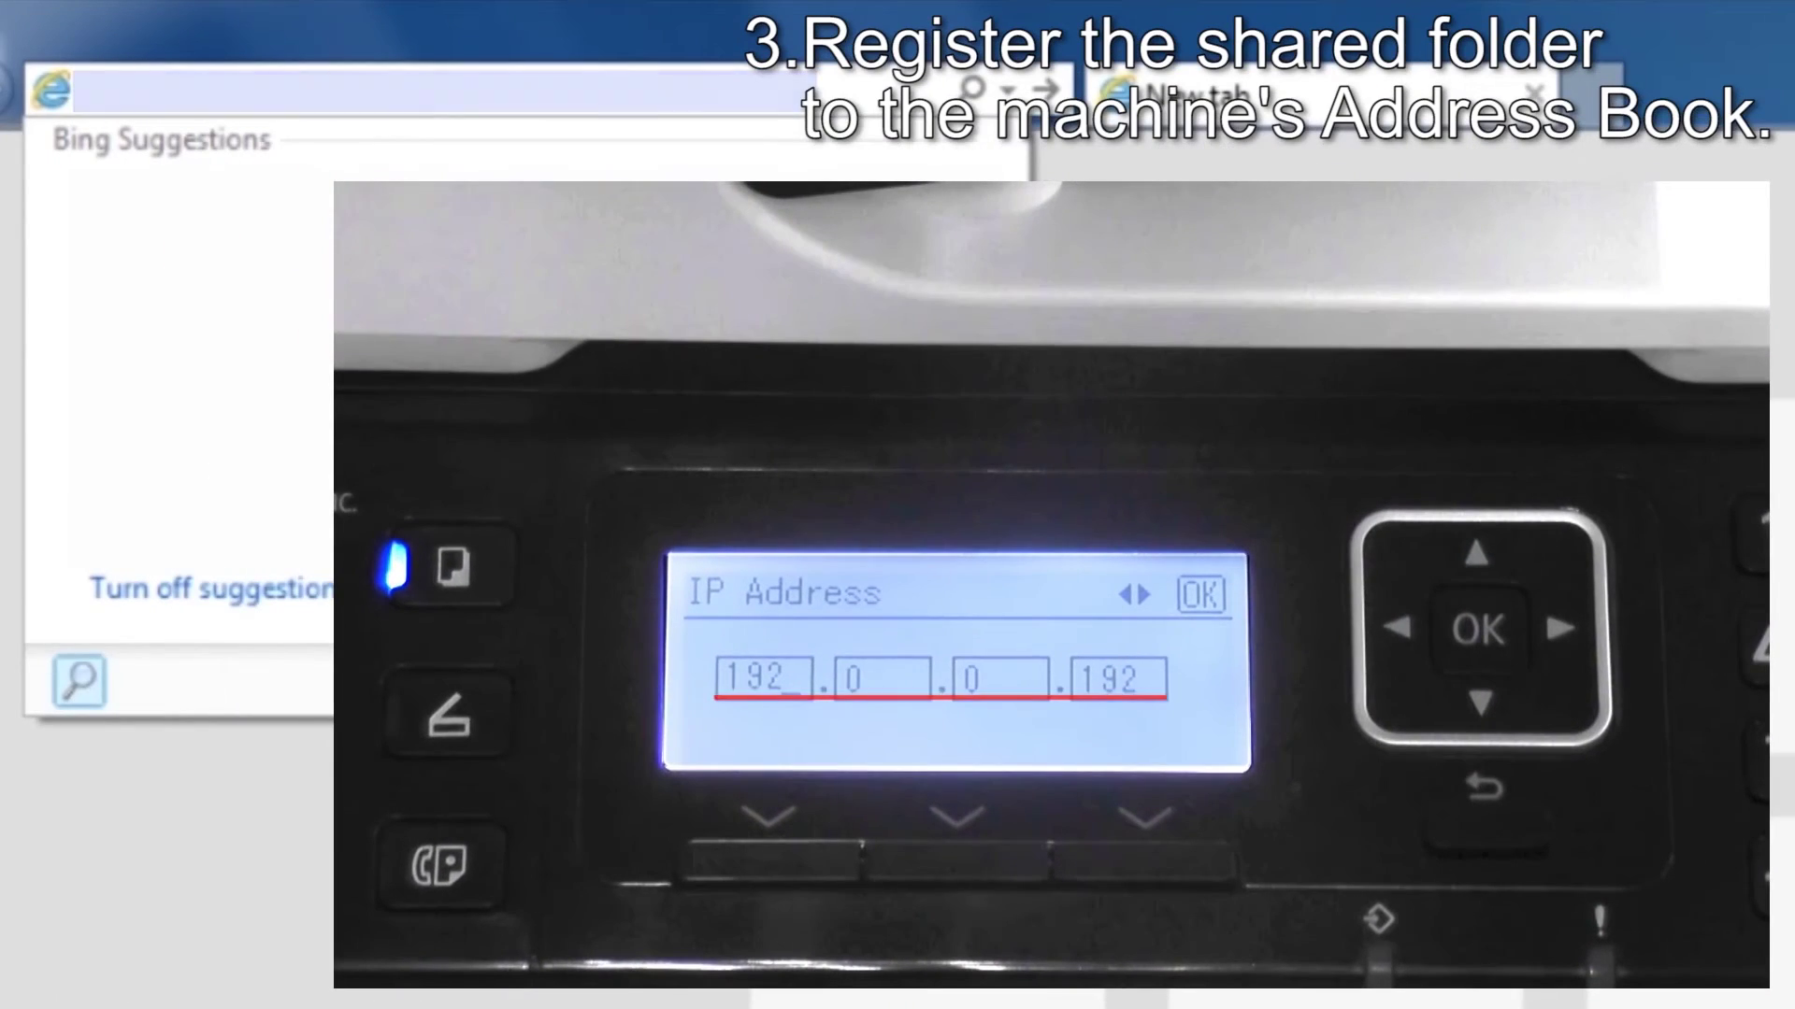
{"action": "type", "text": "h"}
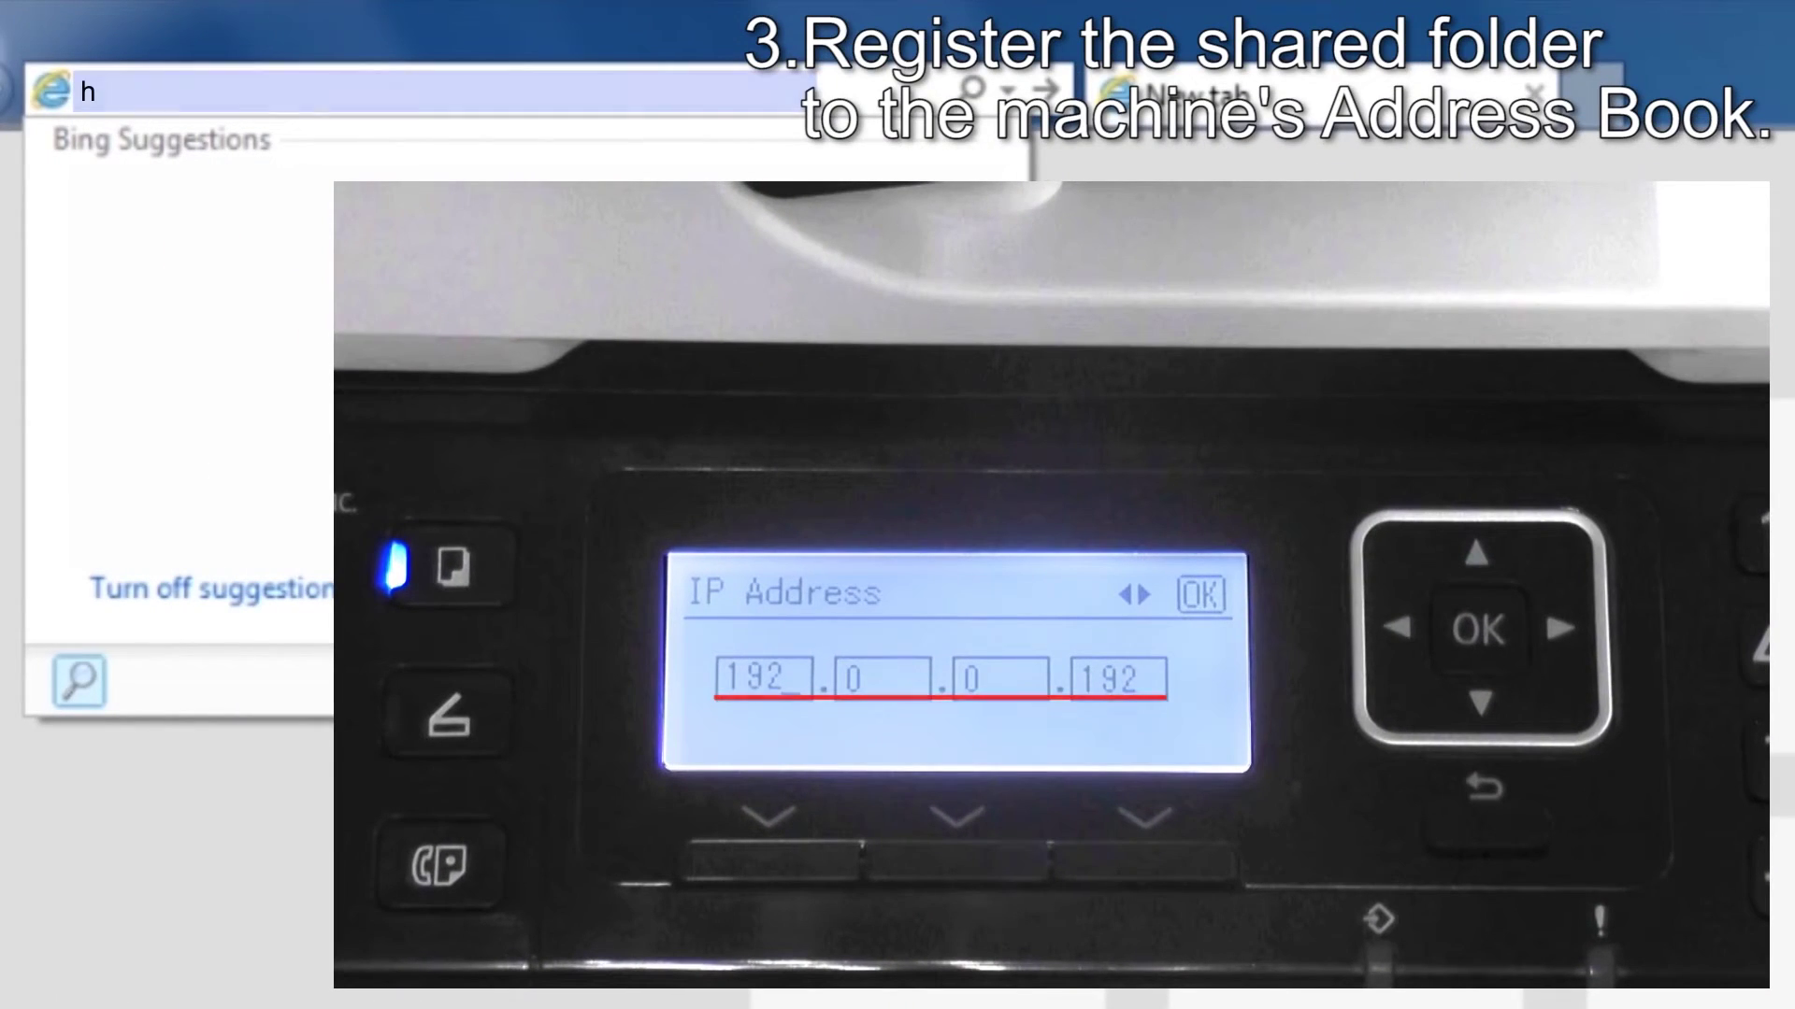
{"action": "type", "text": "tt"}
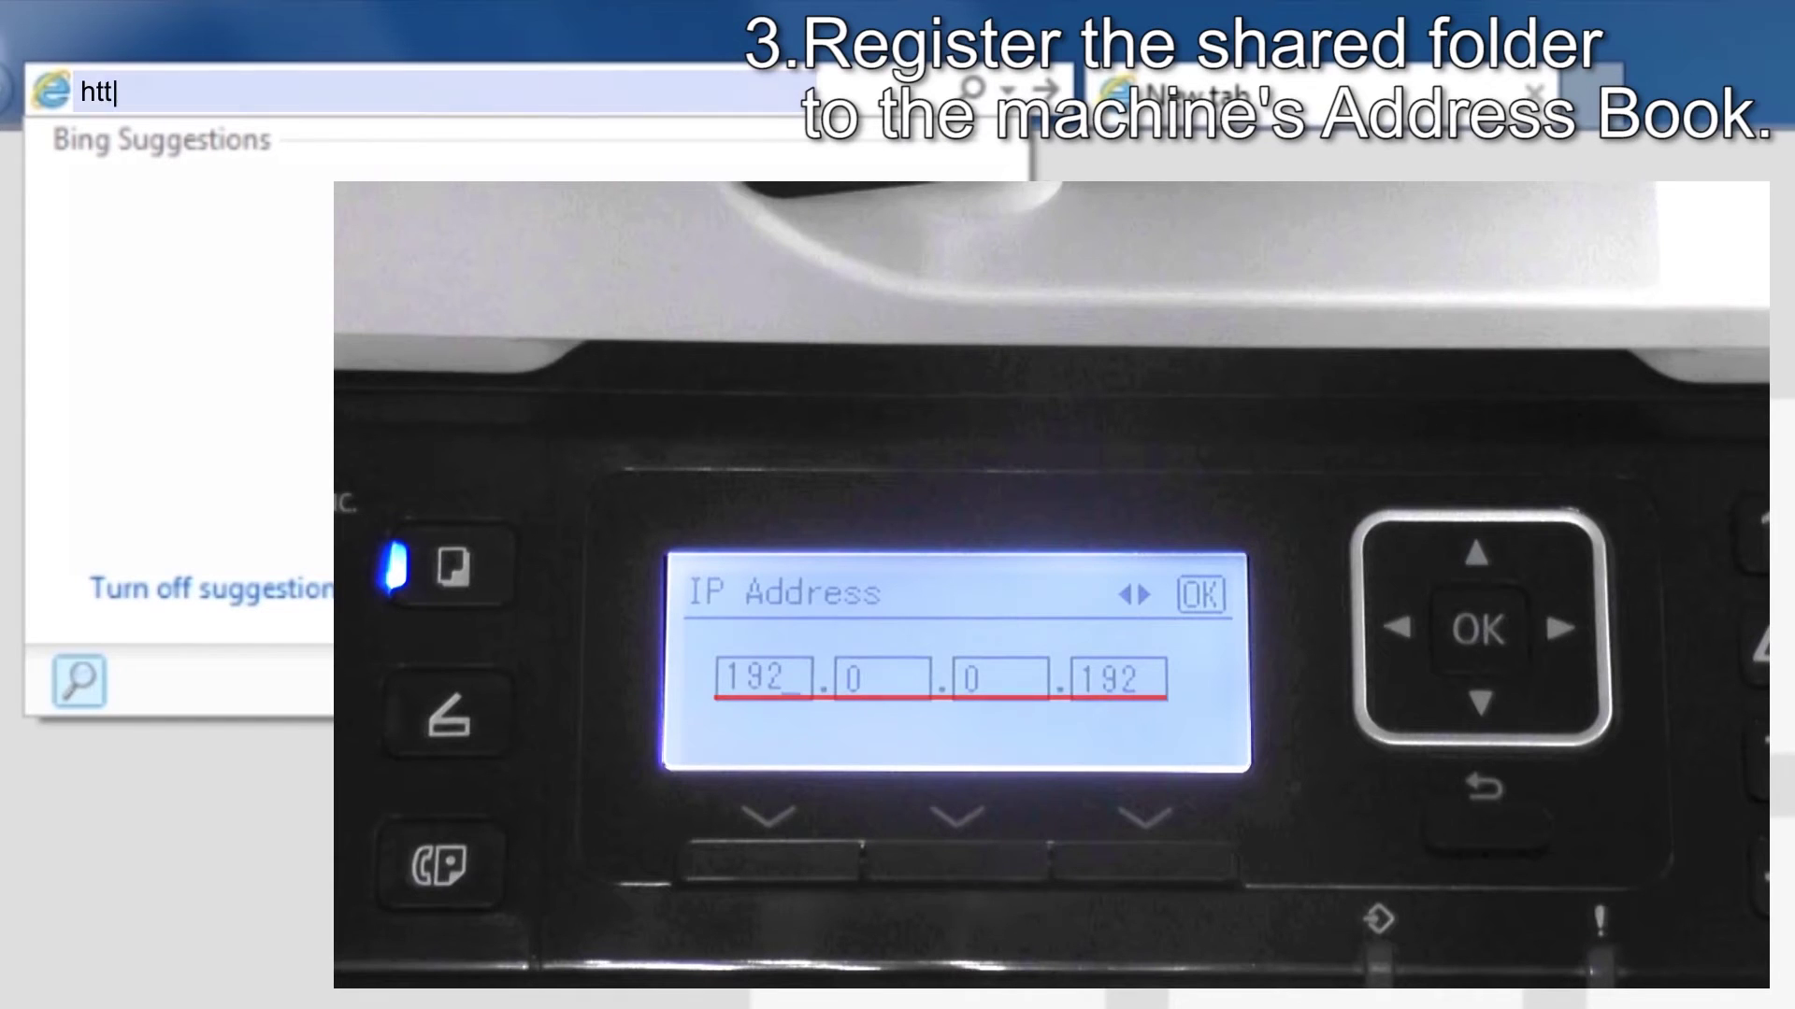
{"action": "type", "text": "p://1"}
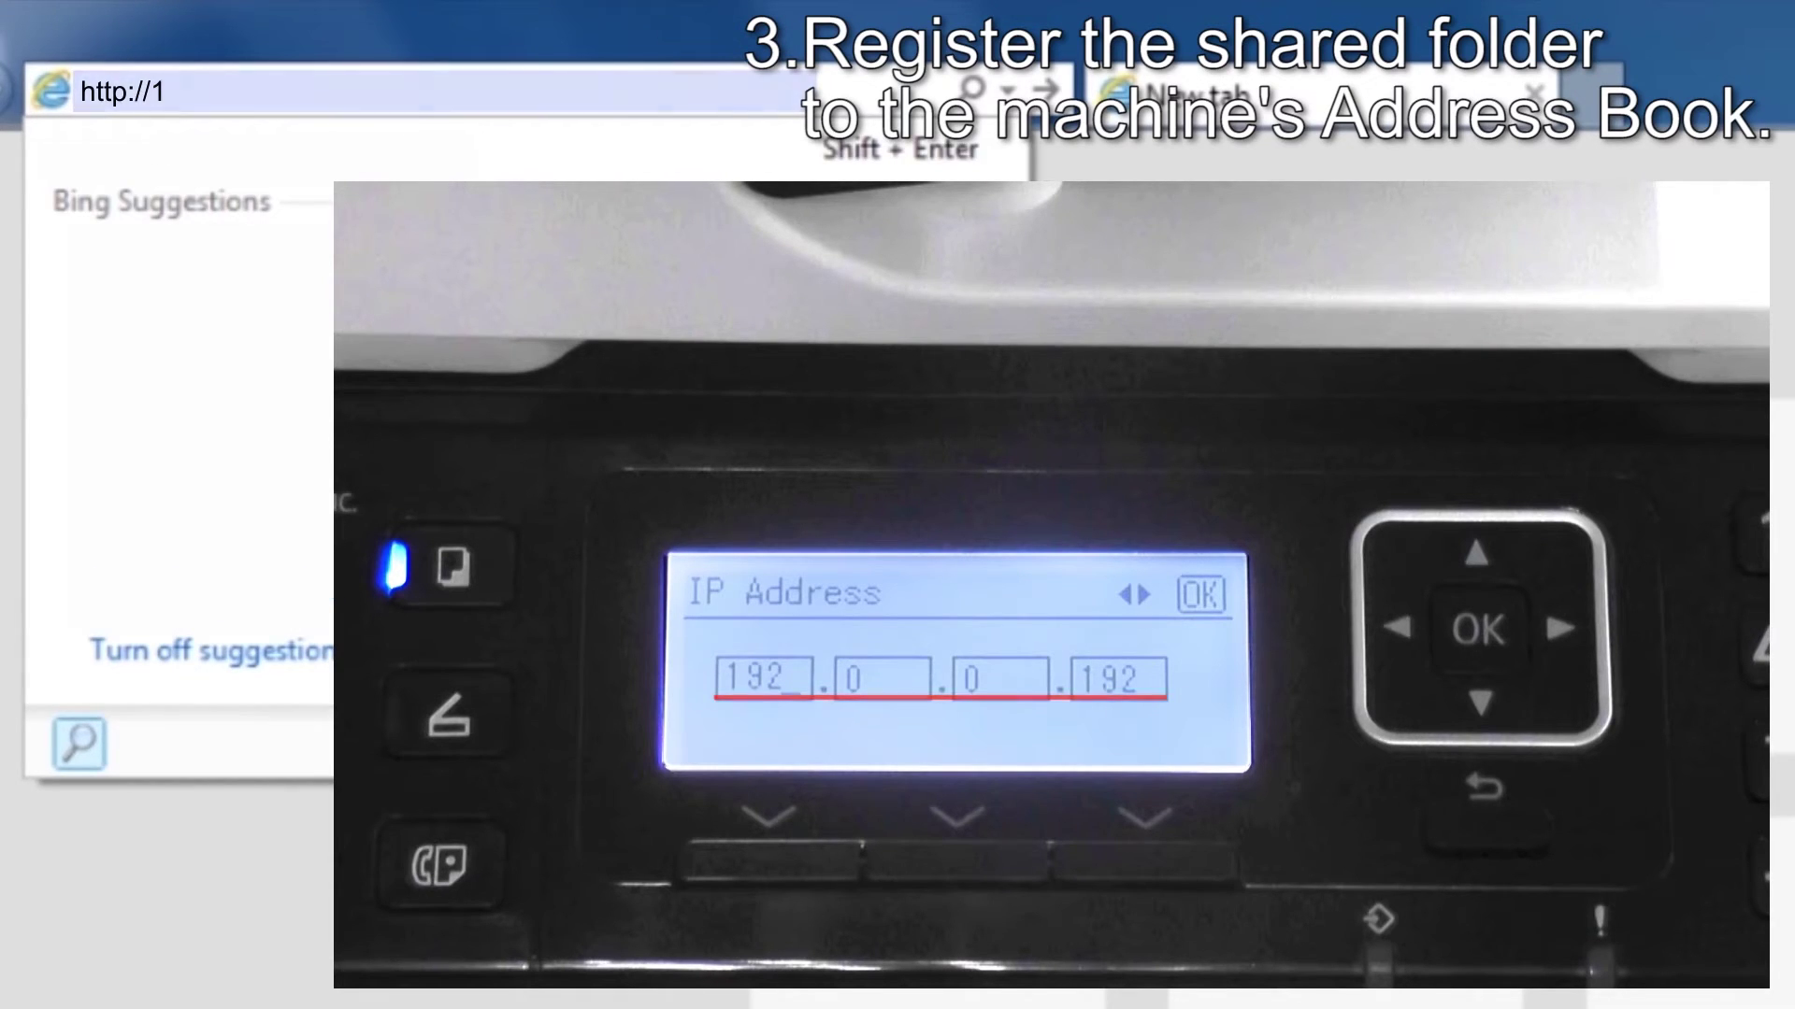
{"action": "type", "text": "92."}
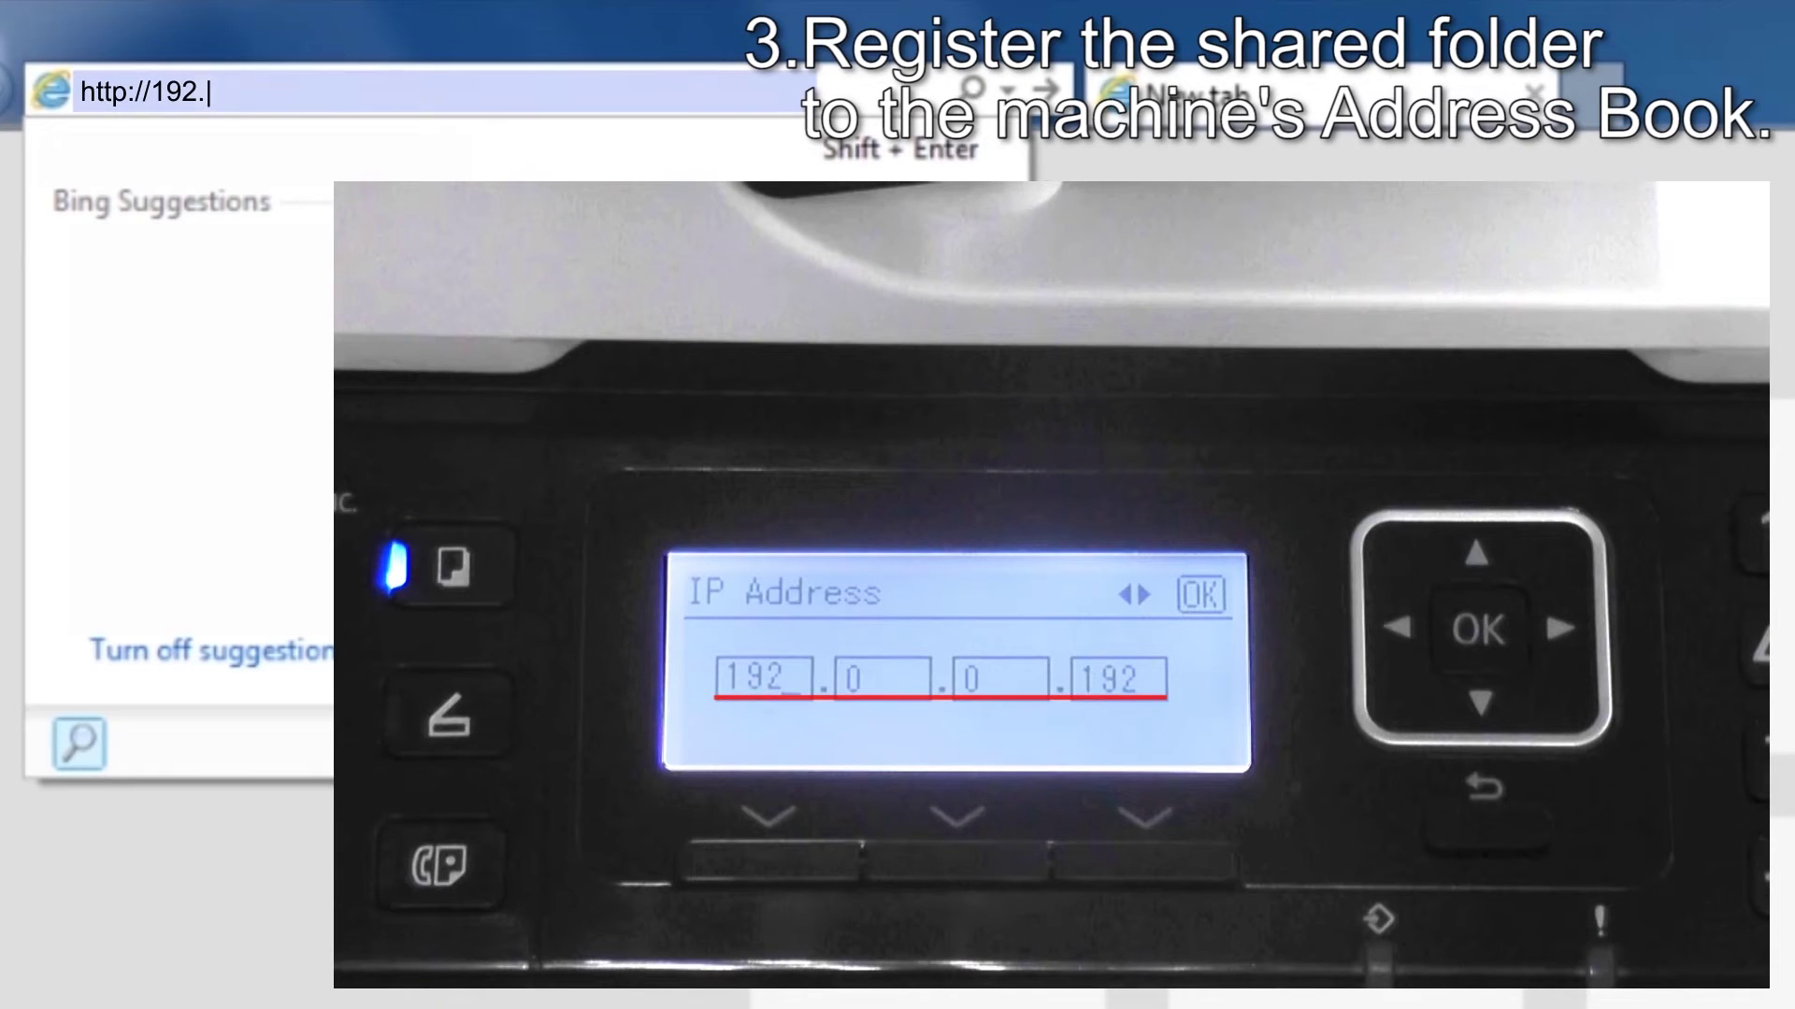
{"action": "type", "text": "0."}
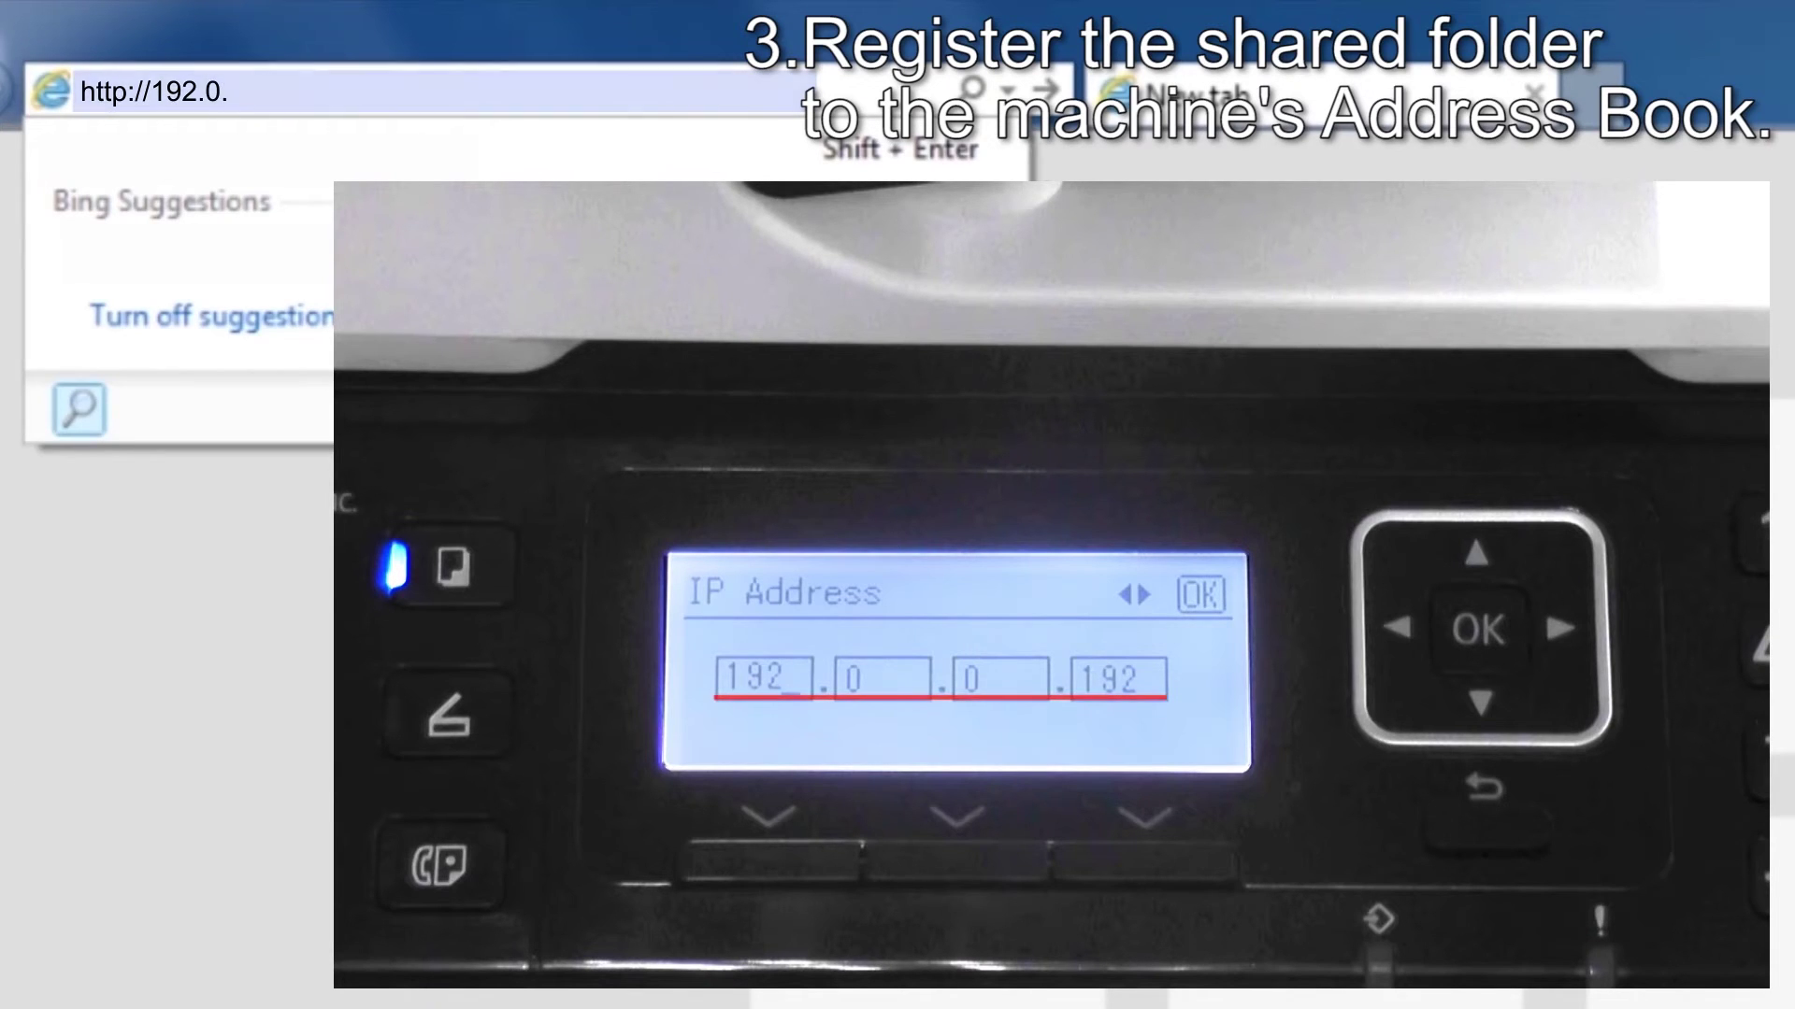
{"action": "type", "text": "0."}
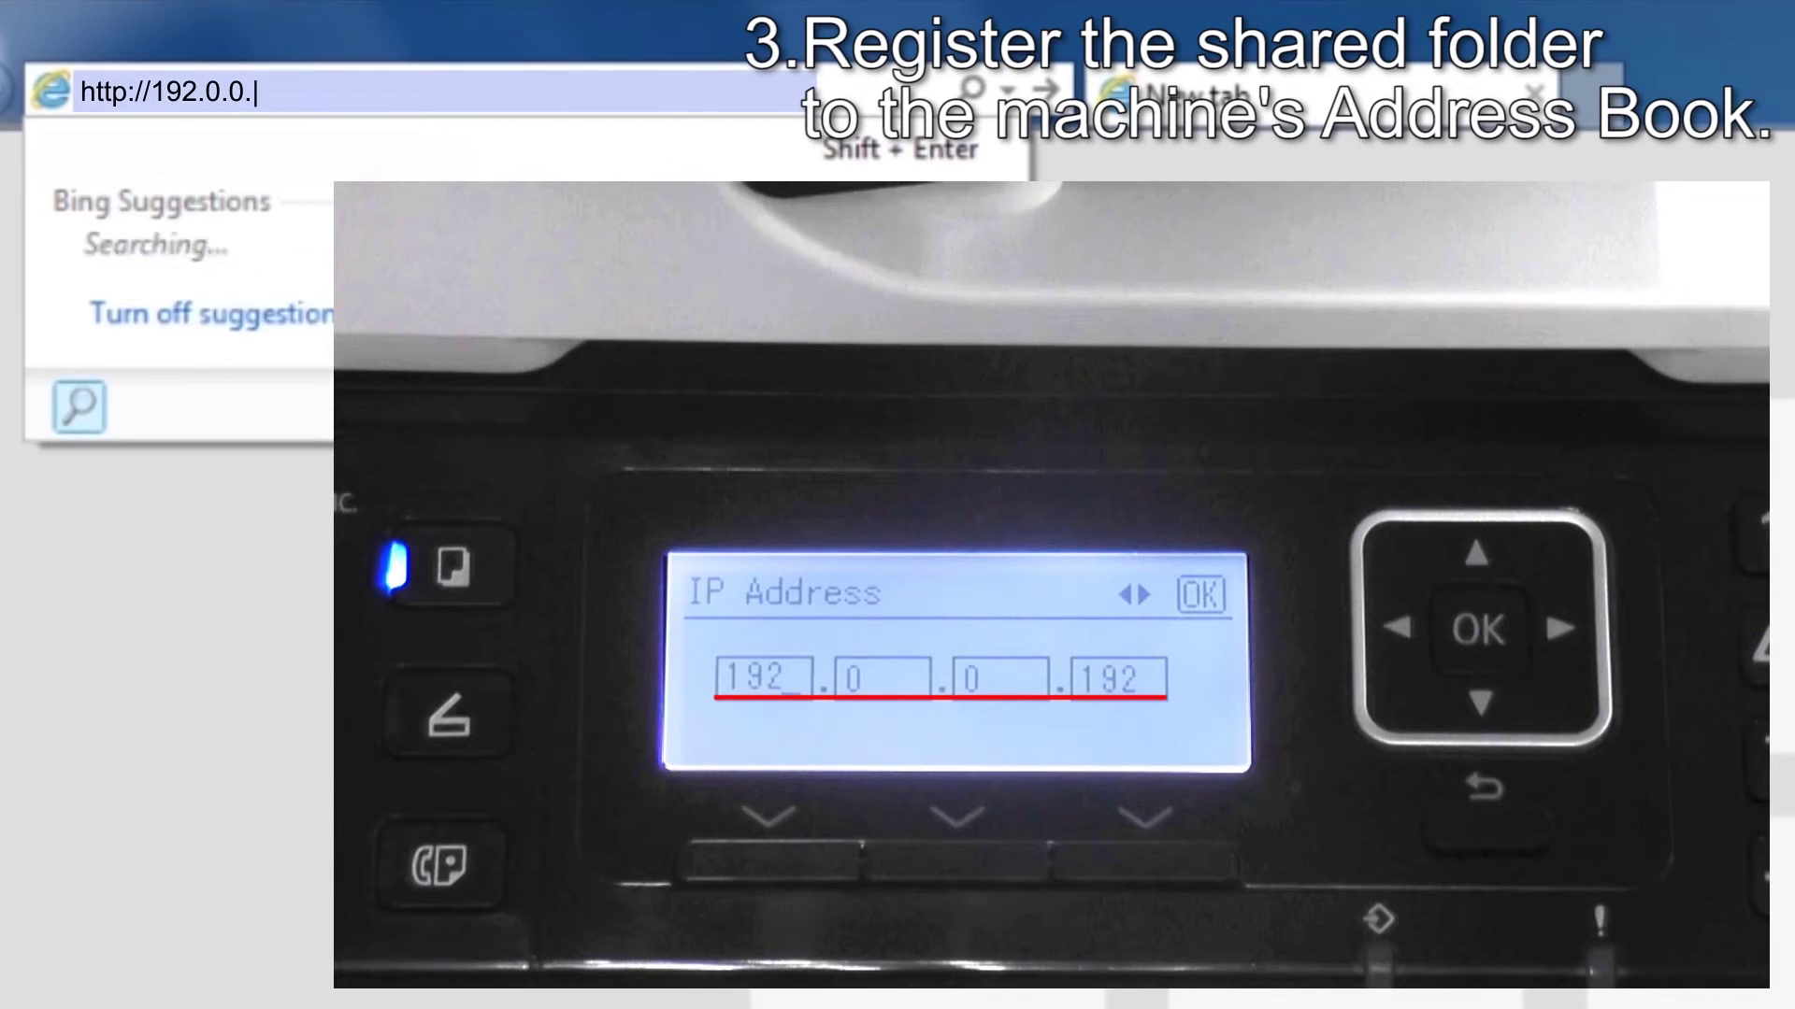
{"action": "type", "text": "19"}
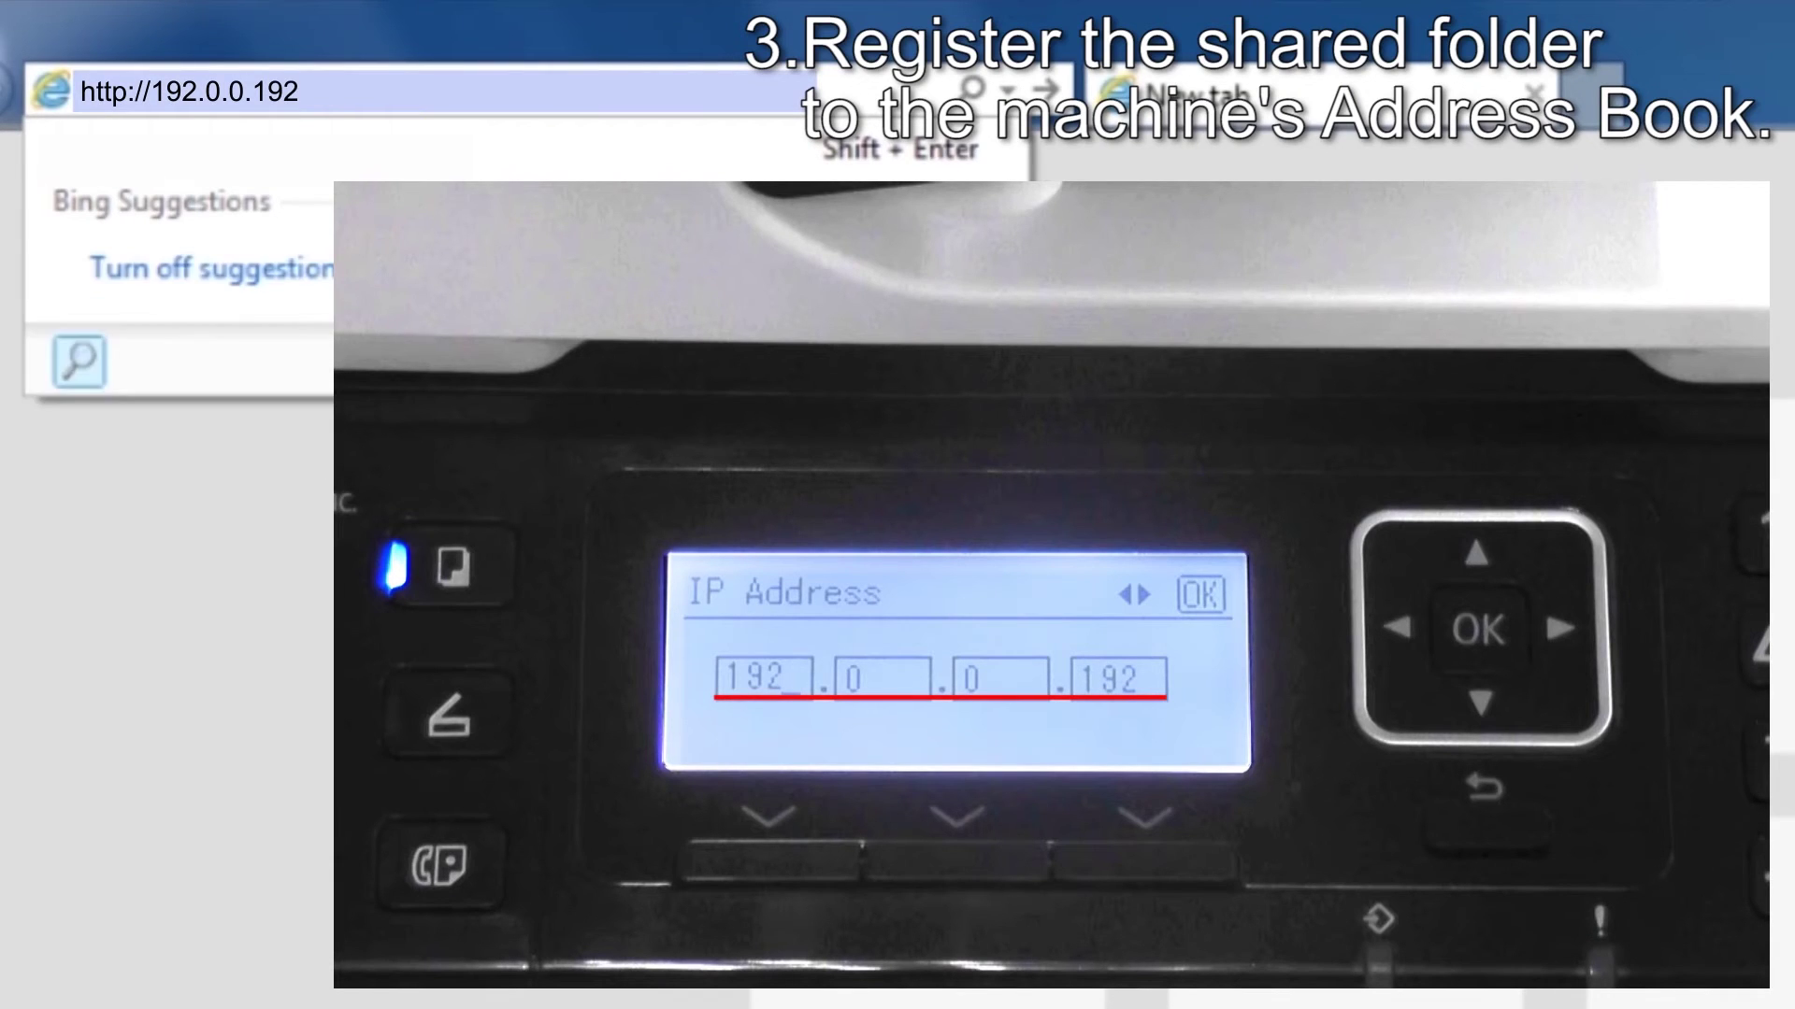
{"action": "type", "text": "2"}
{"action": "key", "text": "Return"}
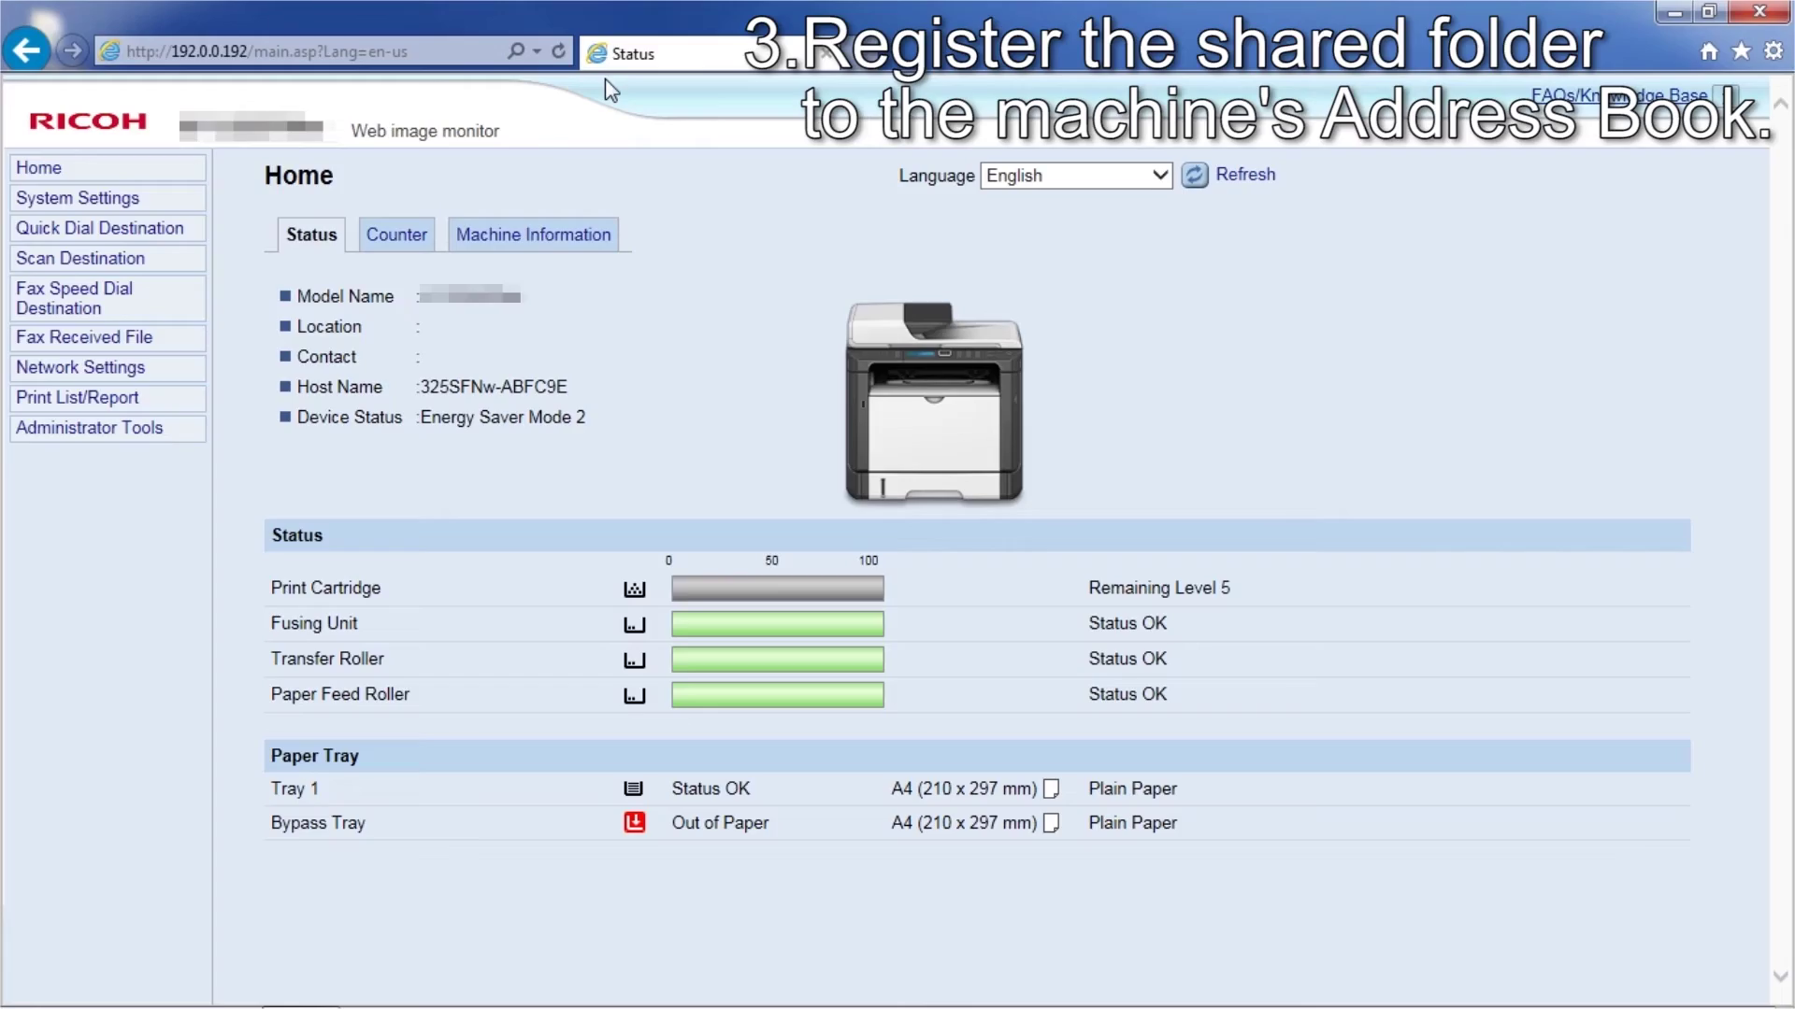
Step: Start a new scan destination of type Folder and name it ABC
{"action": "left_click", "coordinate": [125, 263]}
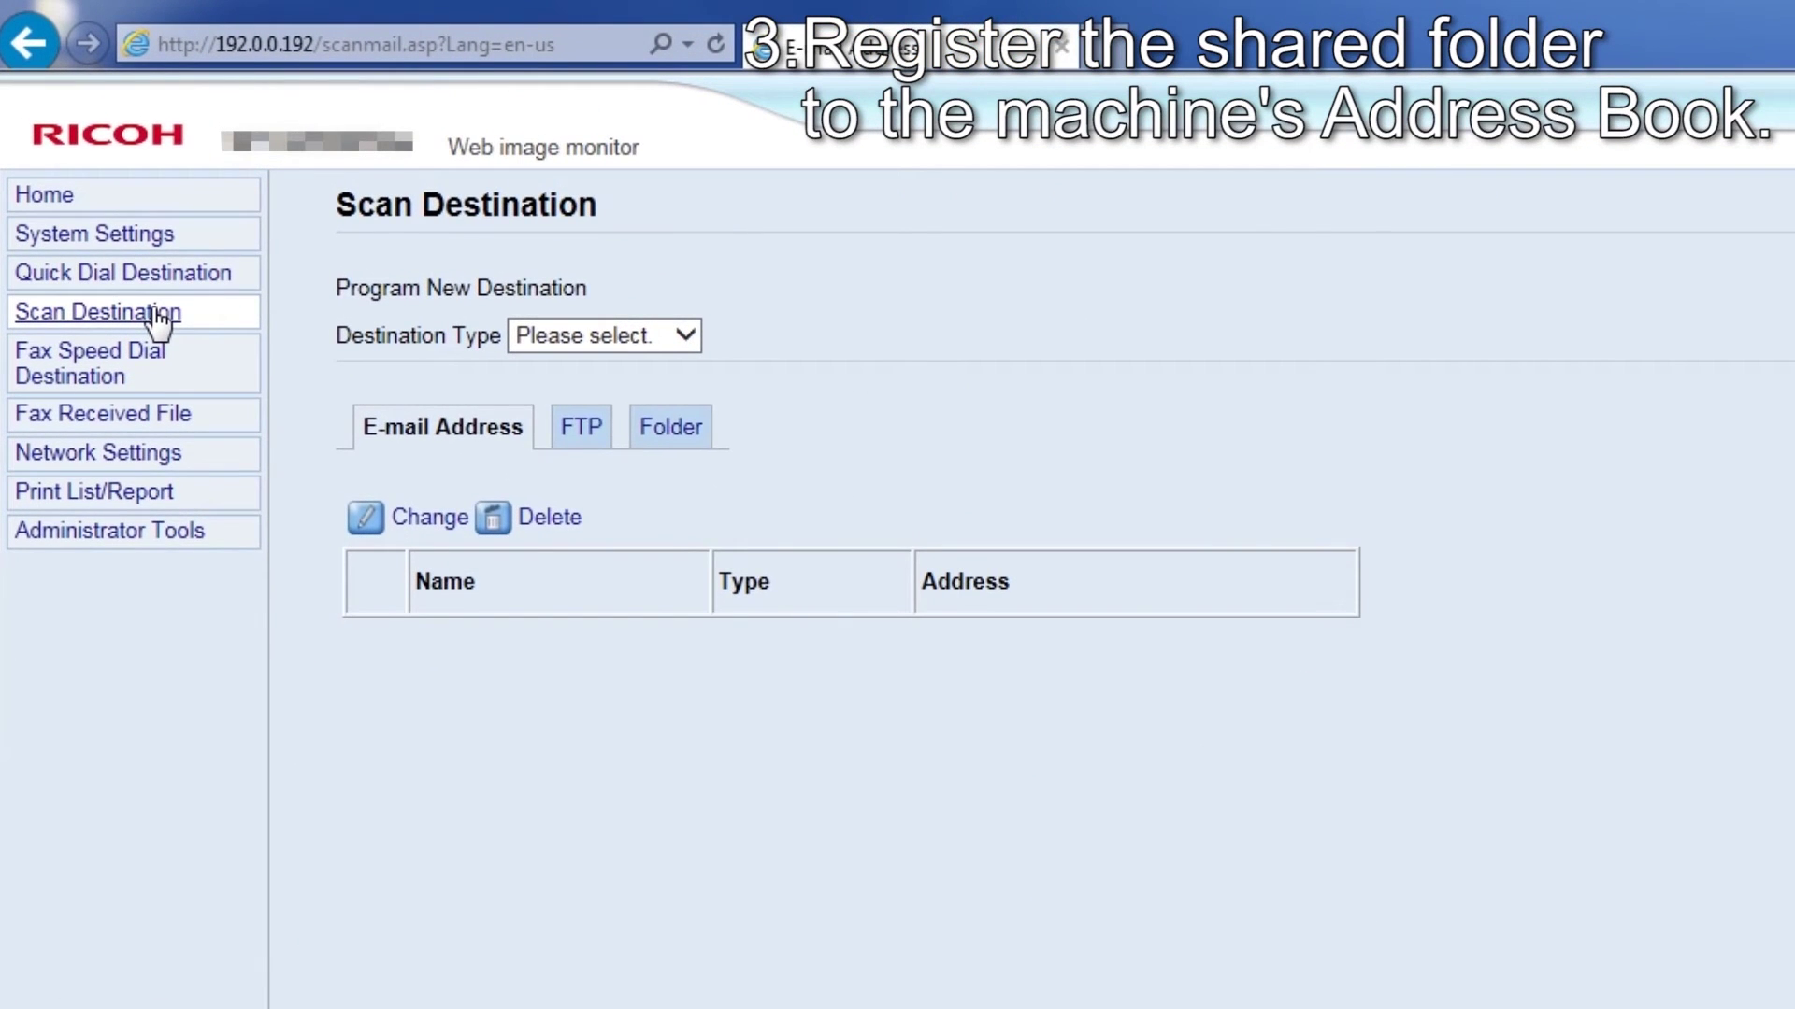
{"action": "left_click", "coordinate": [695, 348]}
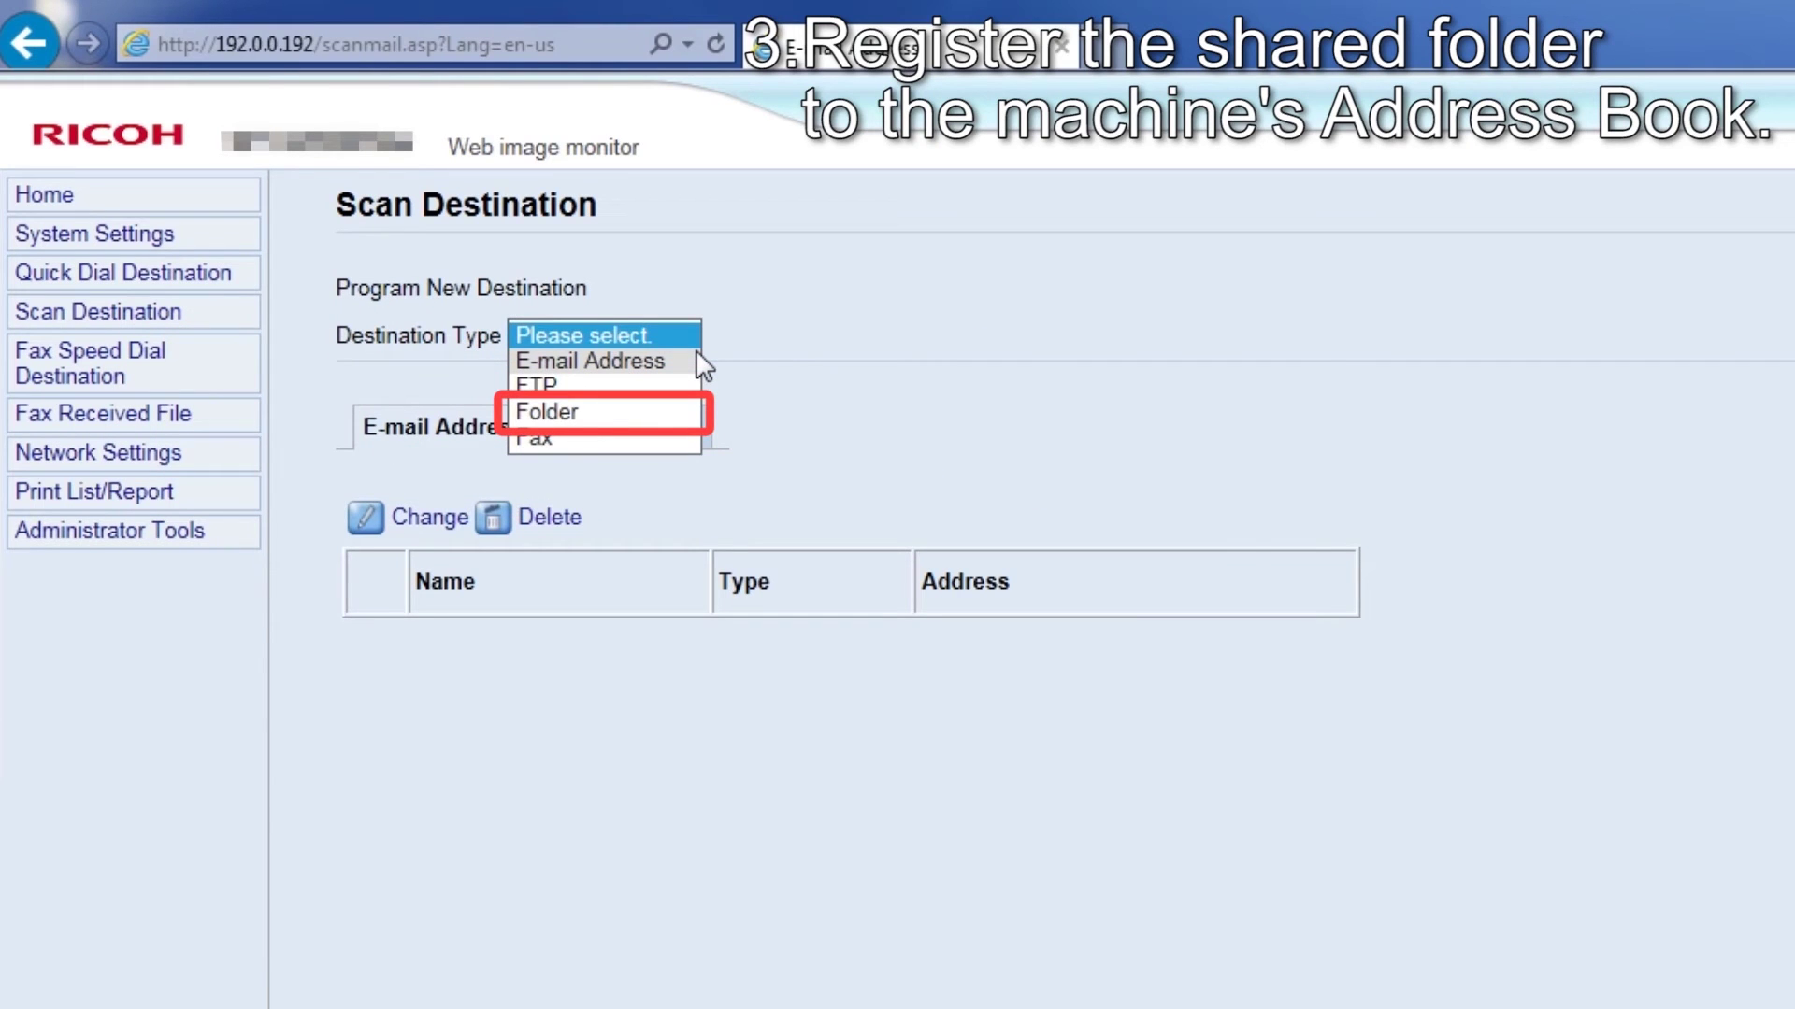
{"action": "left_click", "coordinate": [637, 412]}
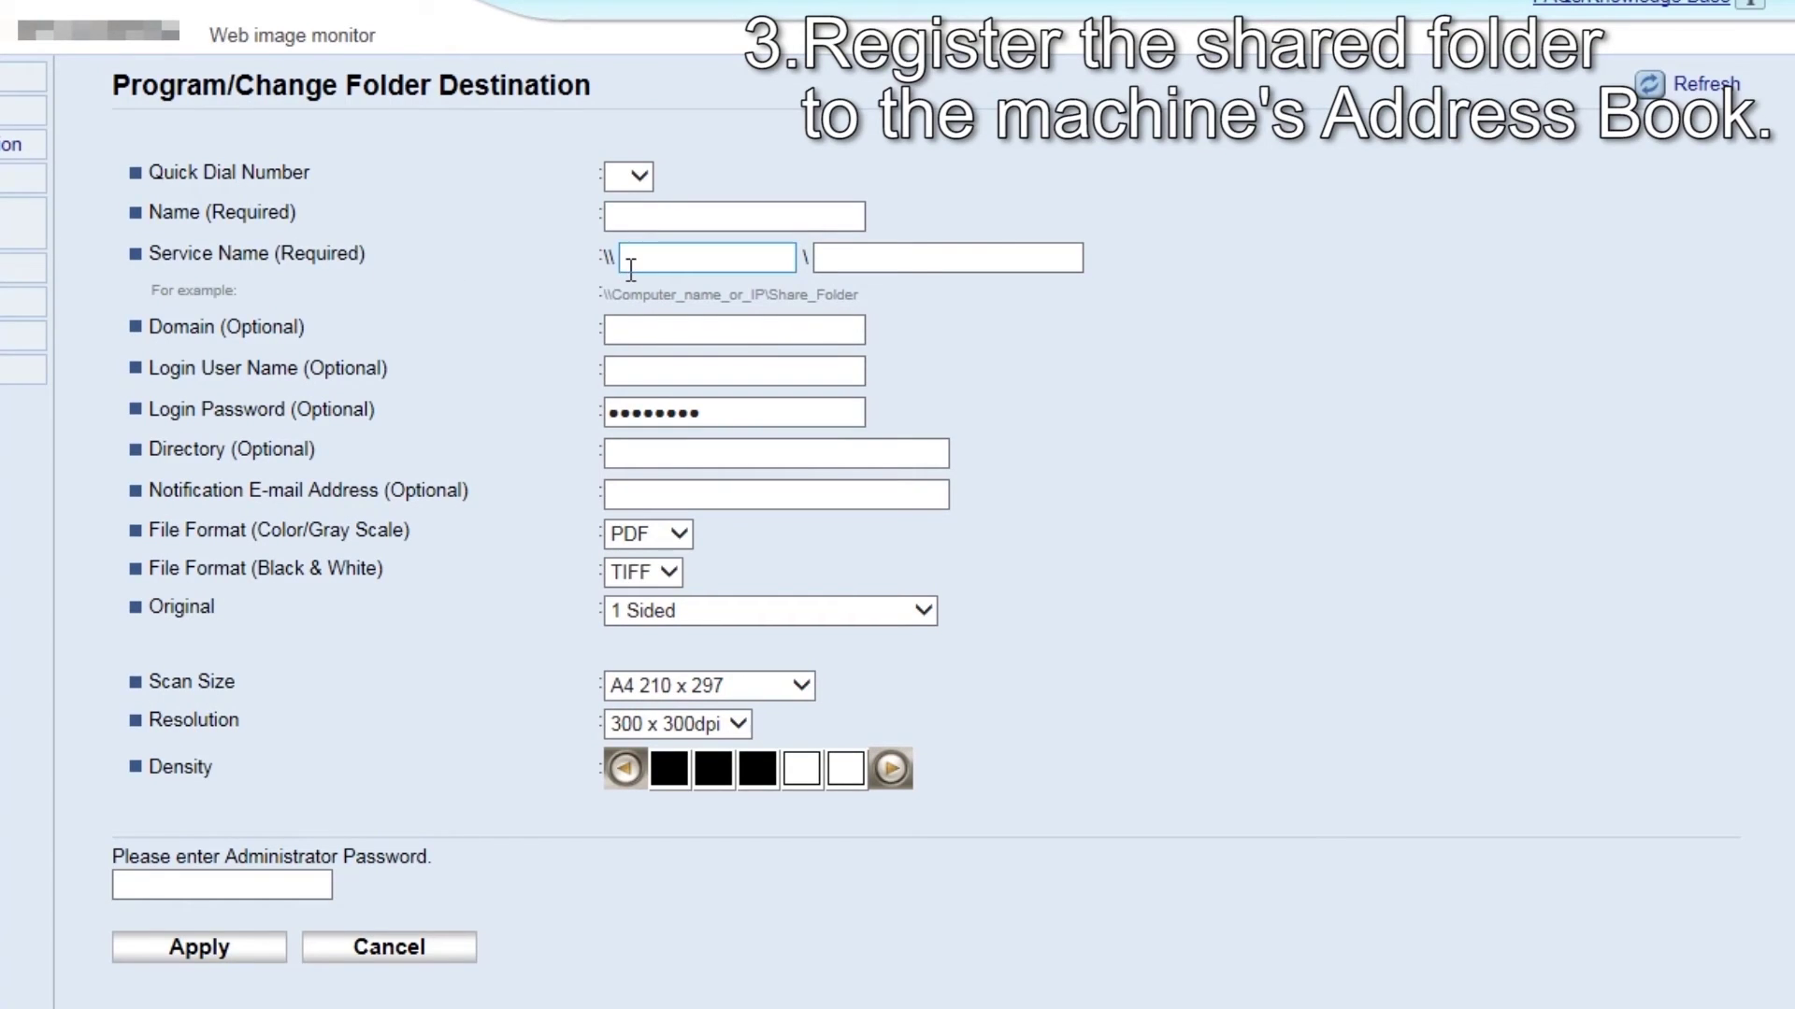
{"action": "left_click", "coordinate": [669, 225]}
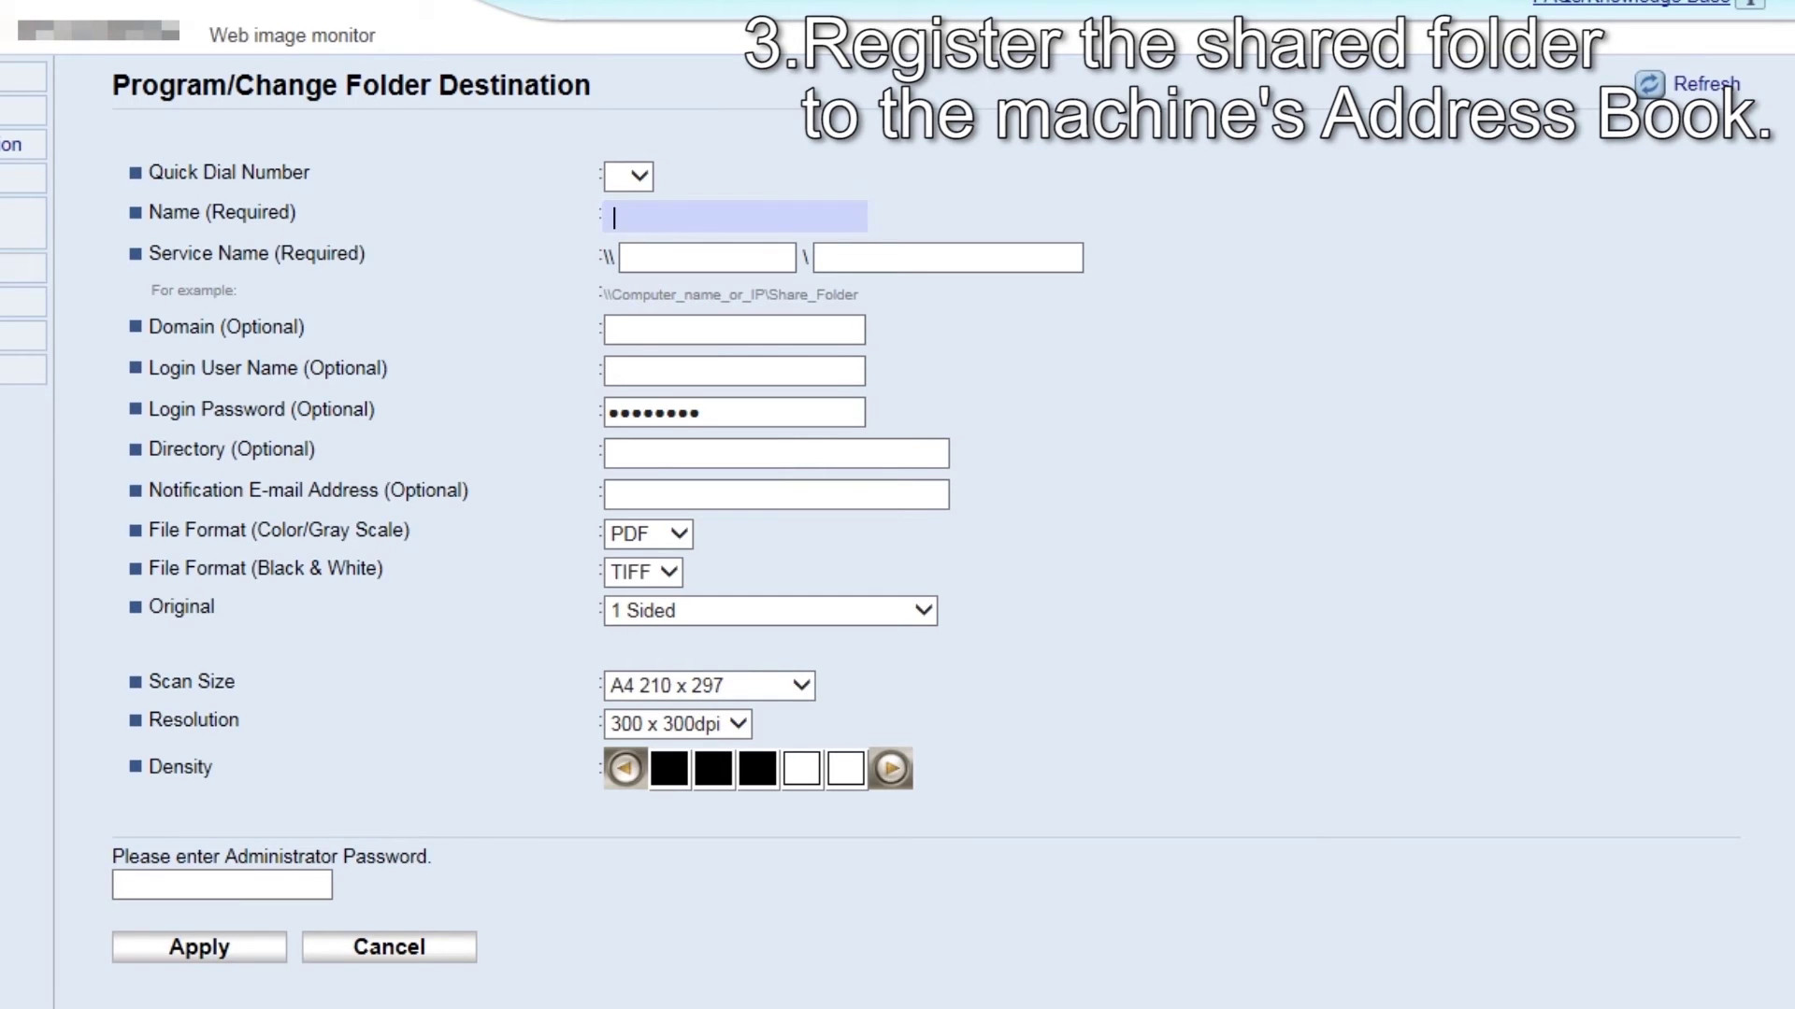
{"action": "type", "text": "AB"}
{"action": "type", "text": "C"}
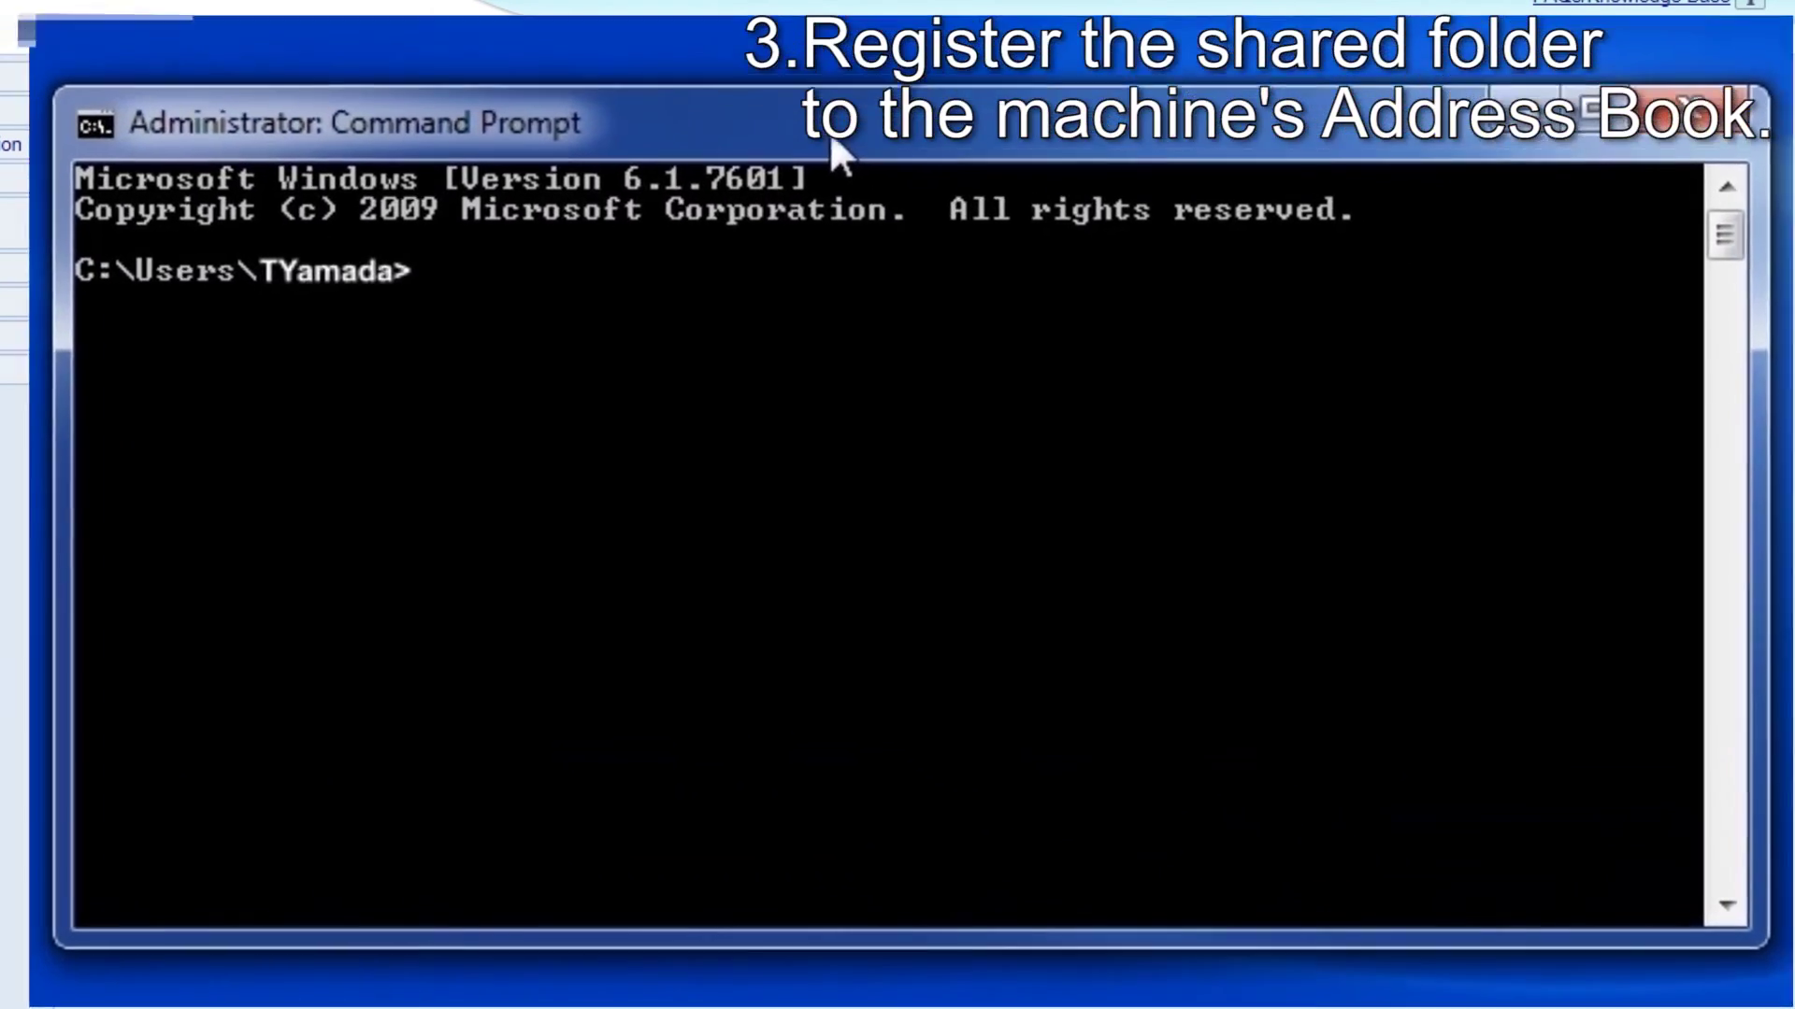
Step: Switch to Command Prompt and run ipconfig/all to look up the computer's IPv4 address
{"action": "type", "text": "ip"}
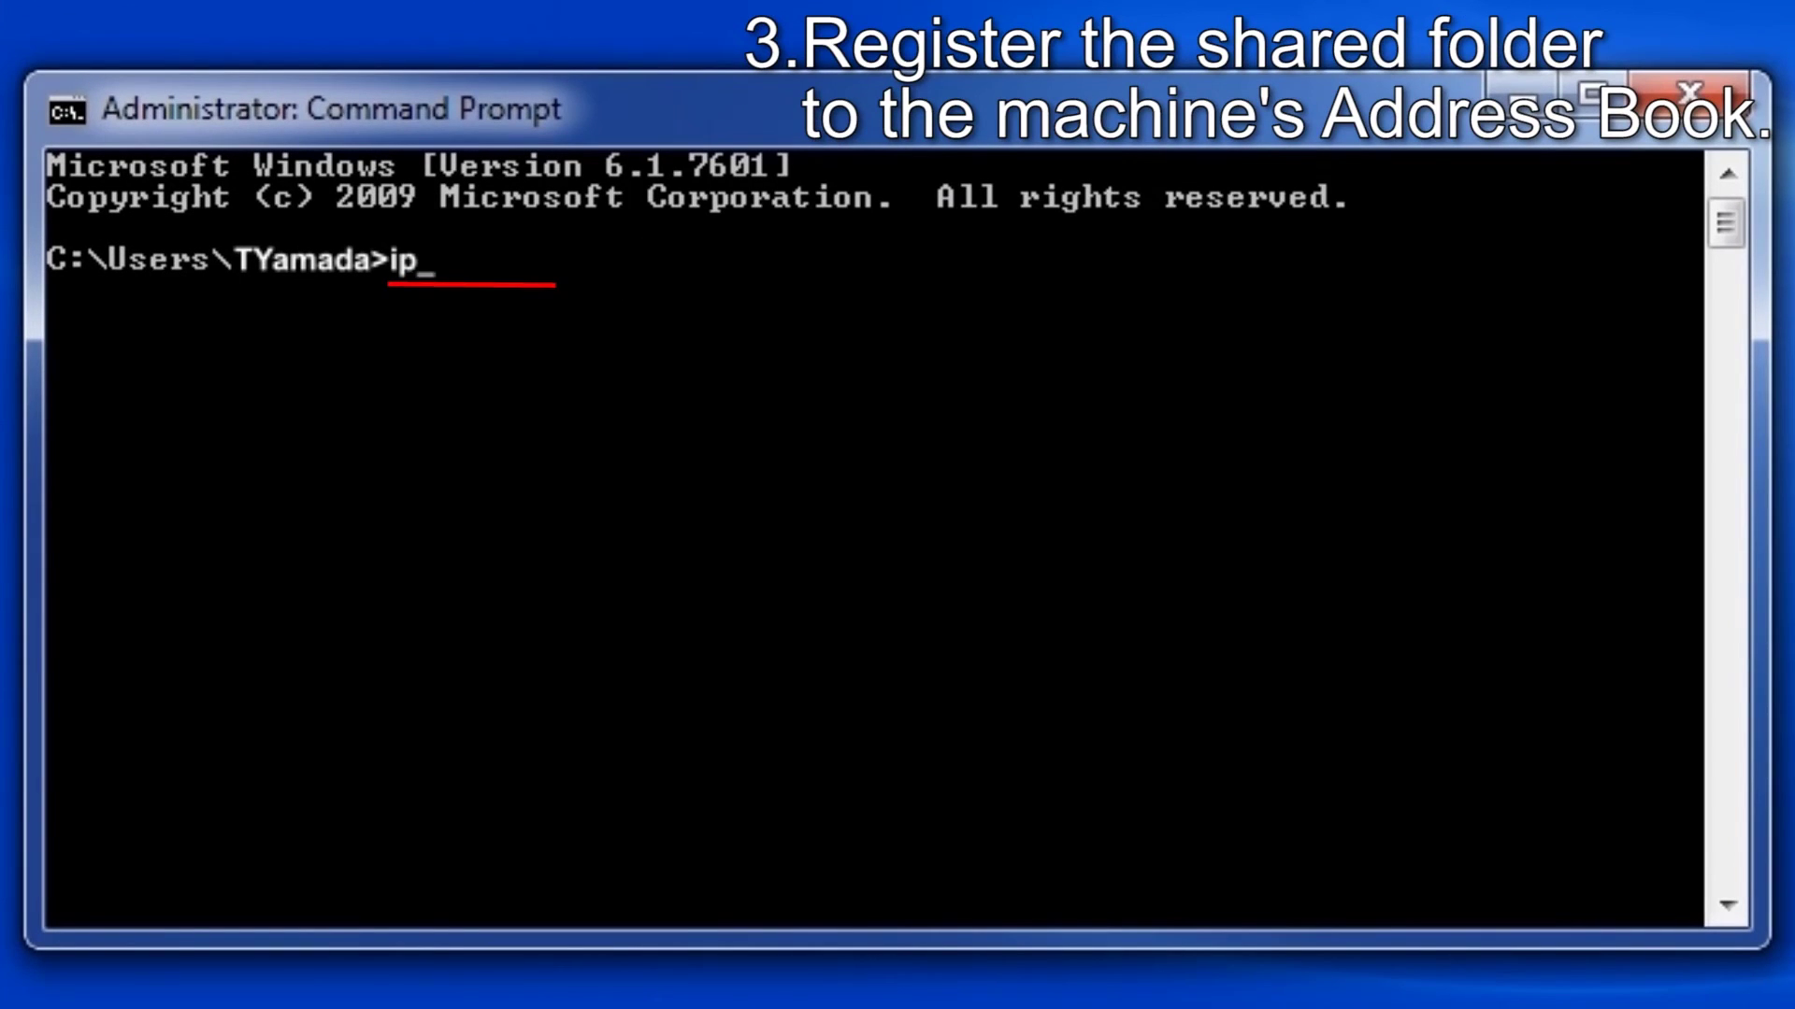
{"action": "type", "text": "config"}
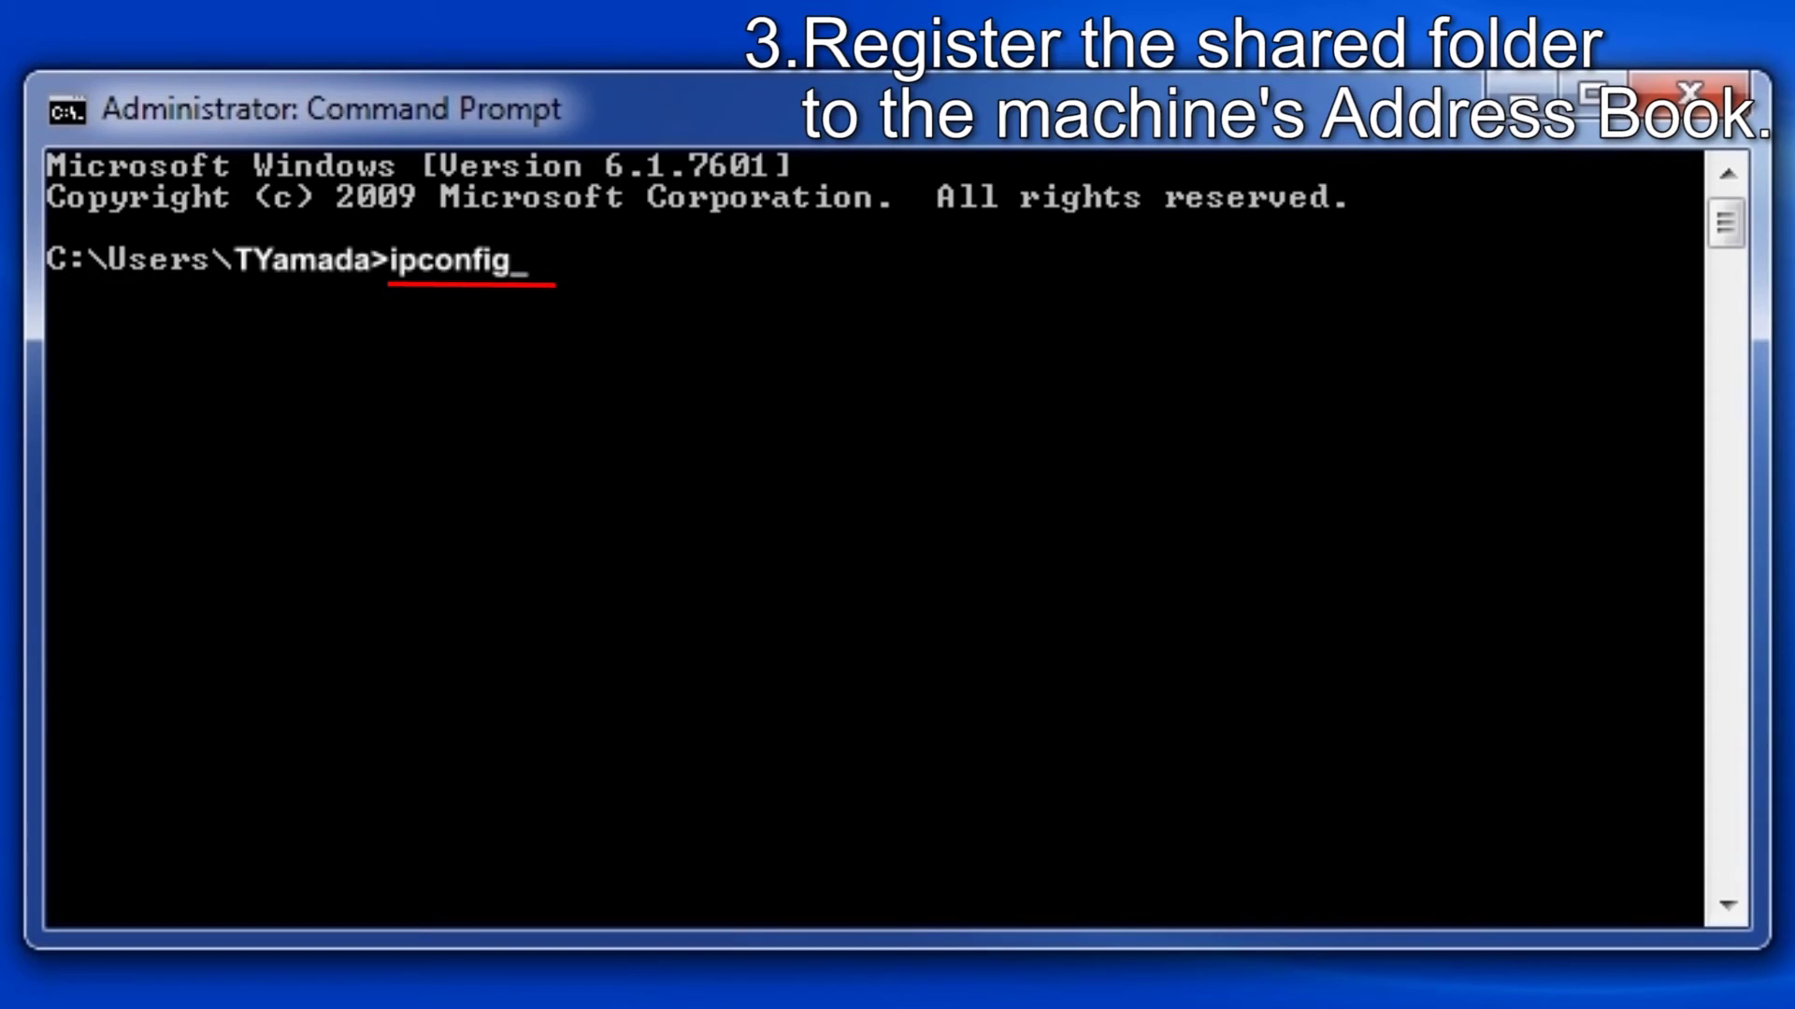
{"action": "type", "text": "/all"}
{"action": "key", "text": "Return"}
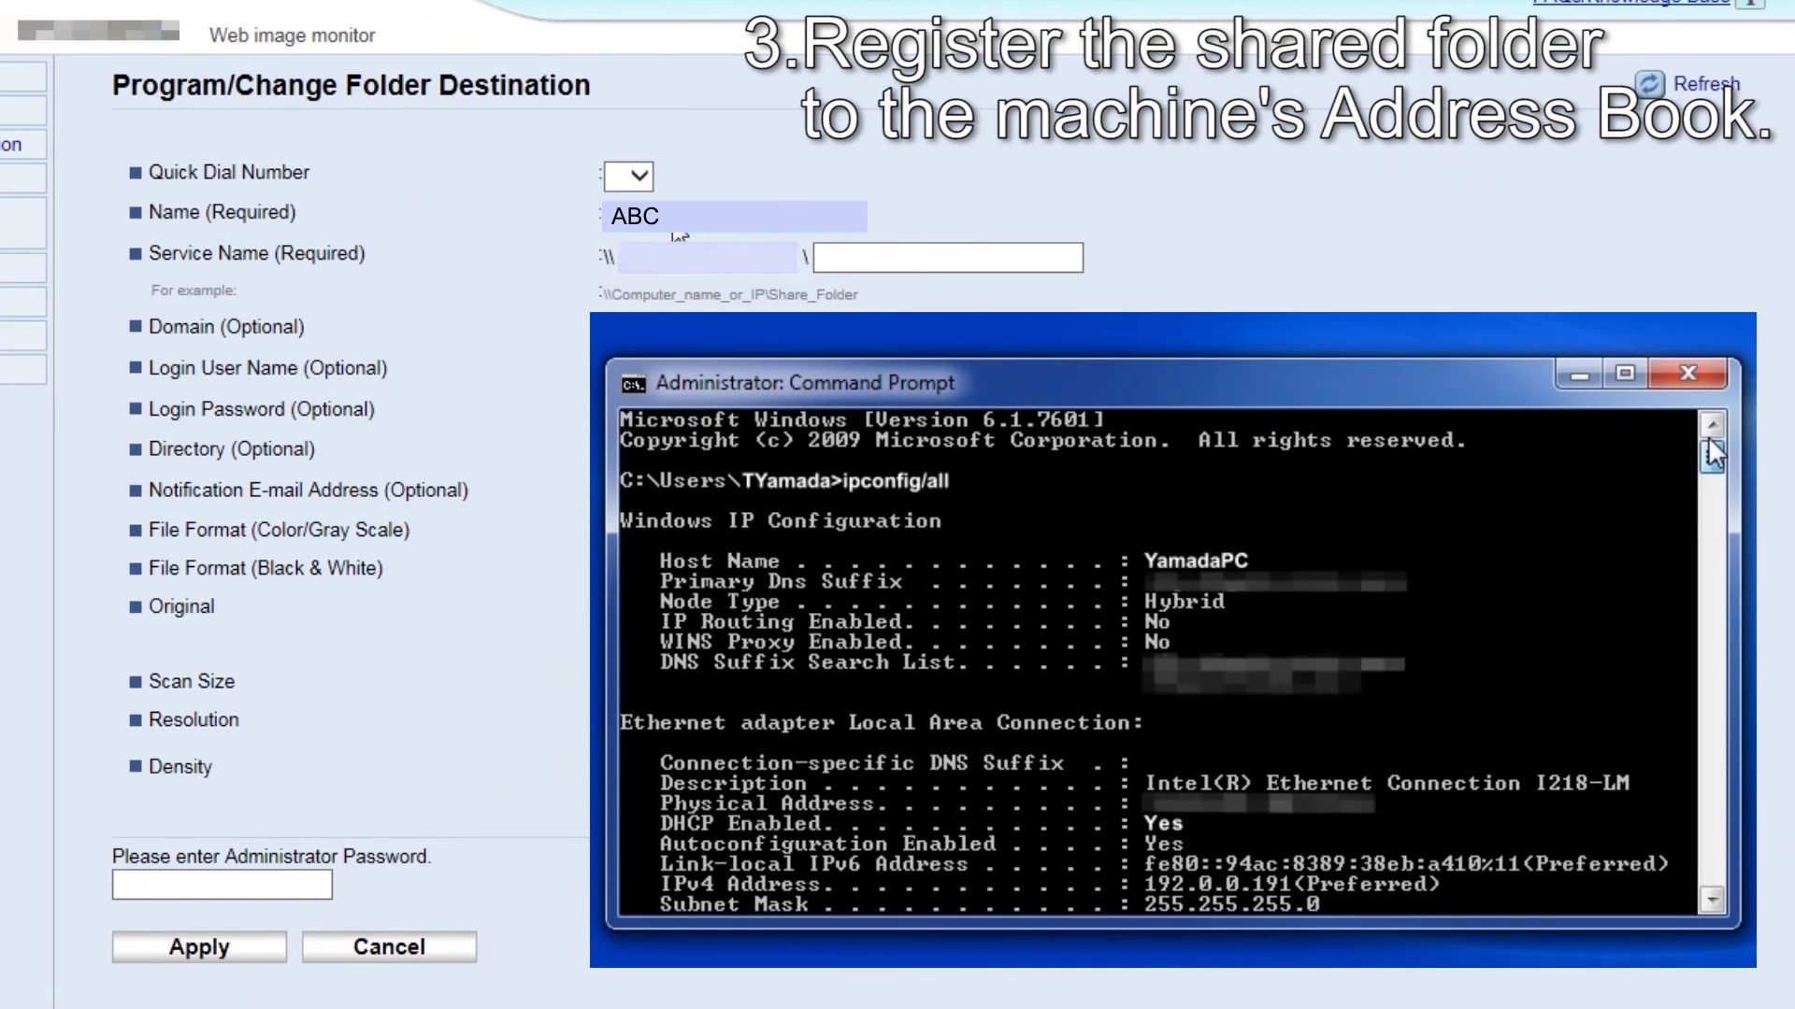
Step: Back in the printer's folder destination form, set the service name to \\192.0.0.191\scan and apply the new destination
{"action": "type", "text": "19"}
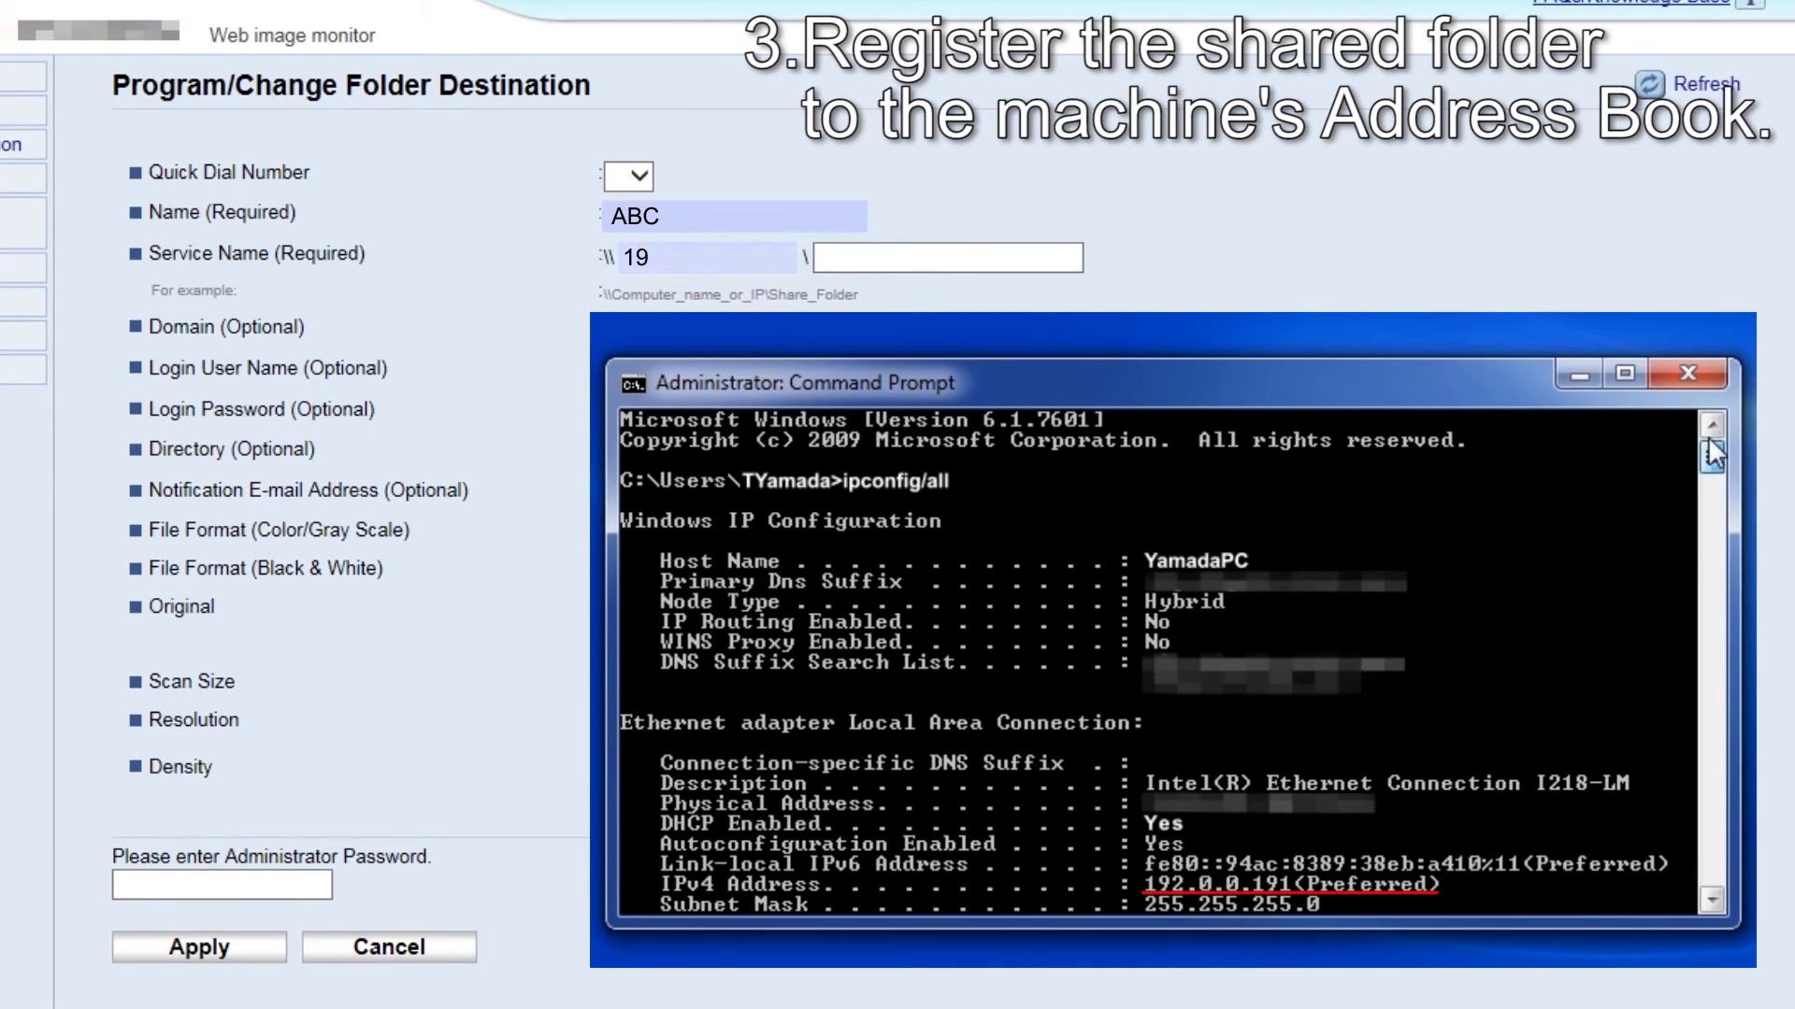
{"action": "type", "text": "2.0.0.191"}
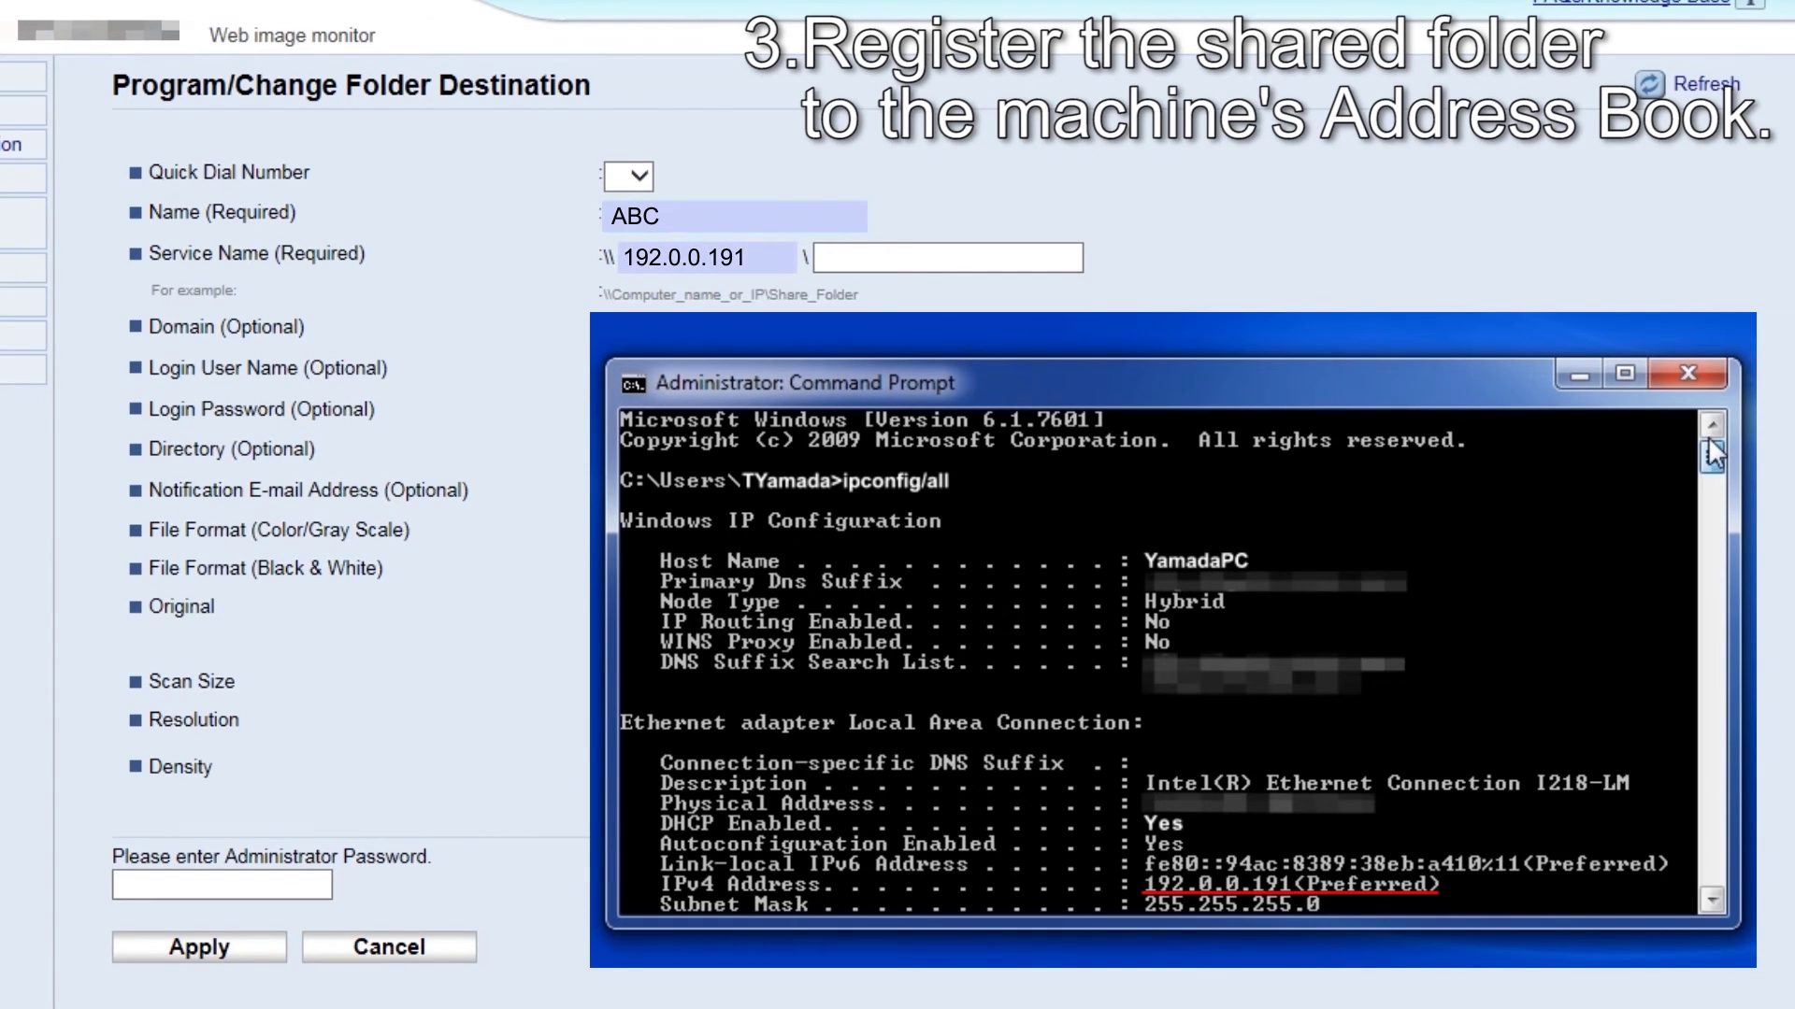
{"action": "key", "text": "Tab"}
{"action": "type", "text": "sc"}
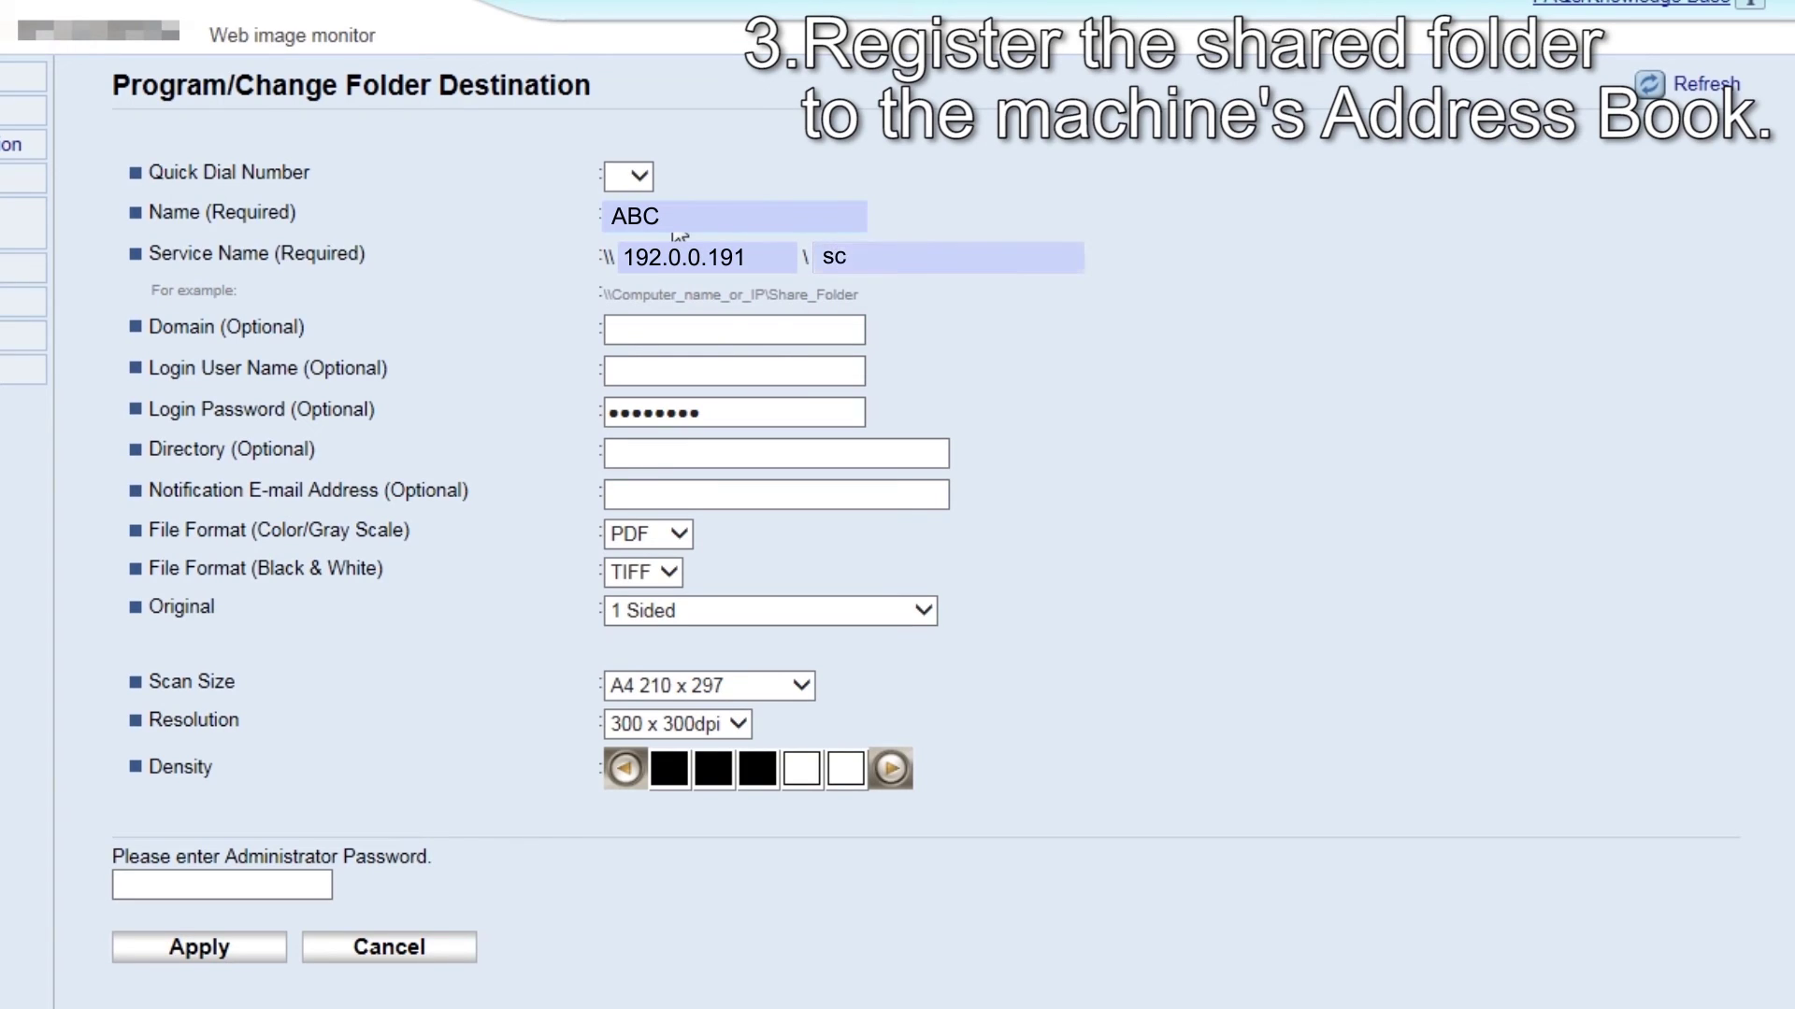
{"action": "type", "text": "an"}
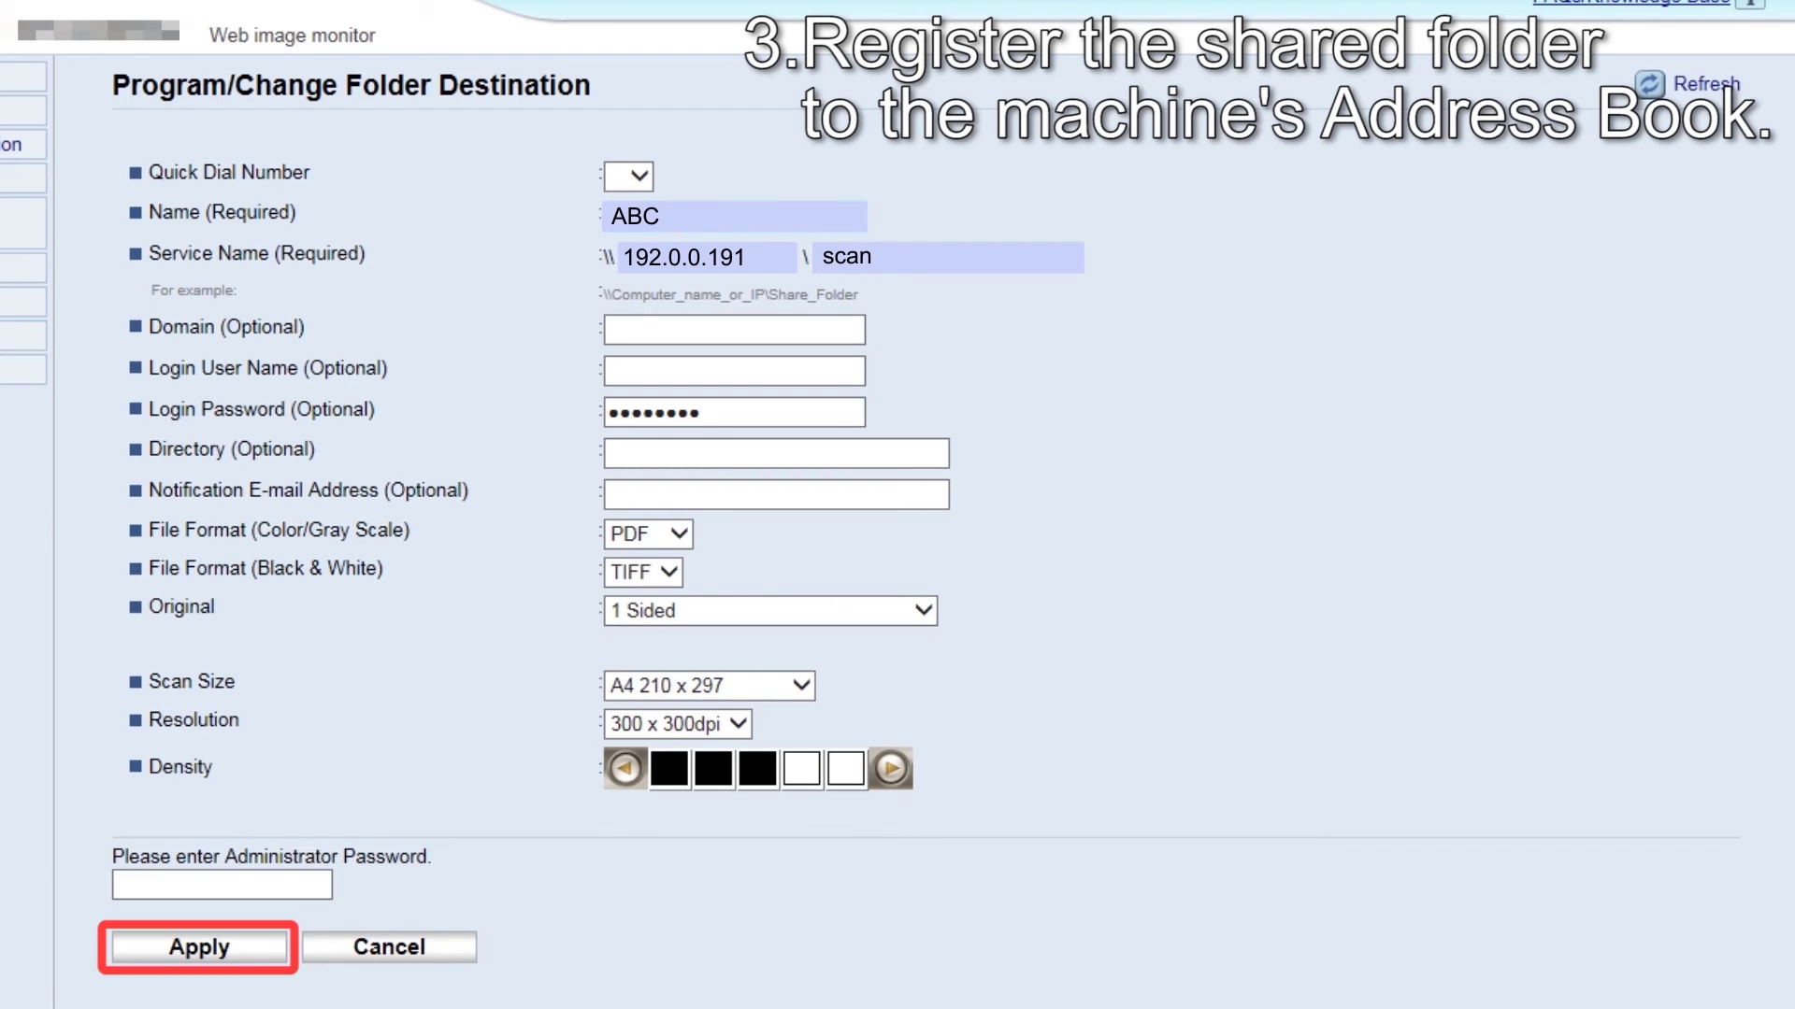
{"action": "left_click", "coordinate": [255, 963]}
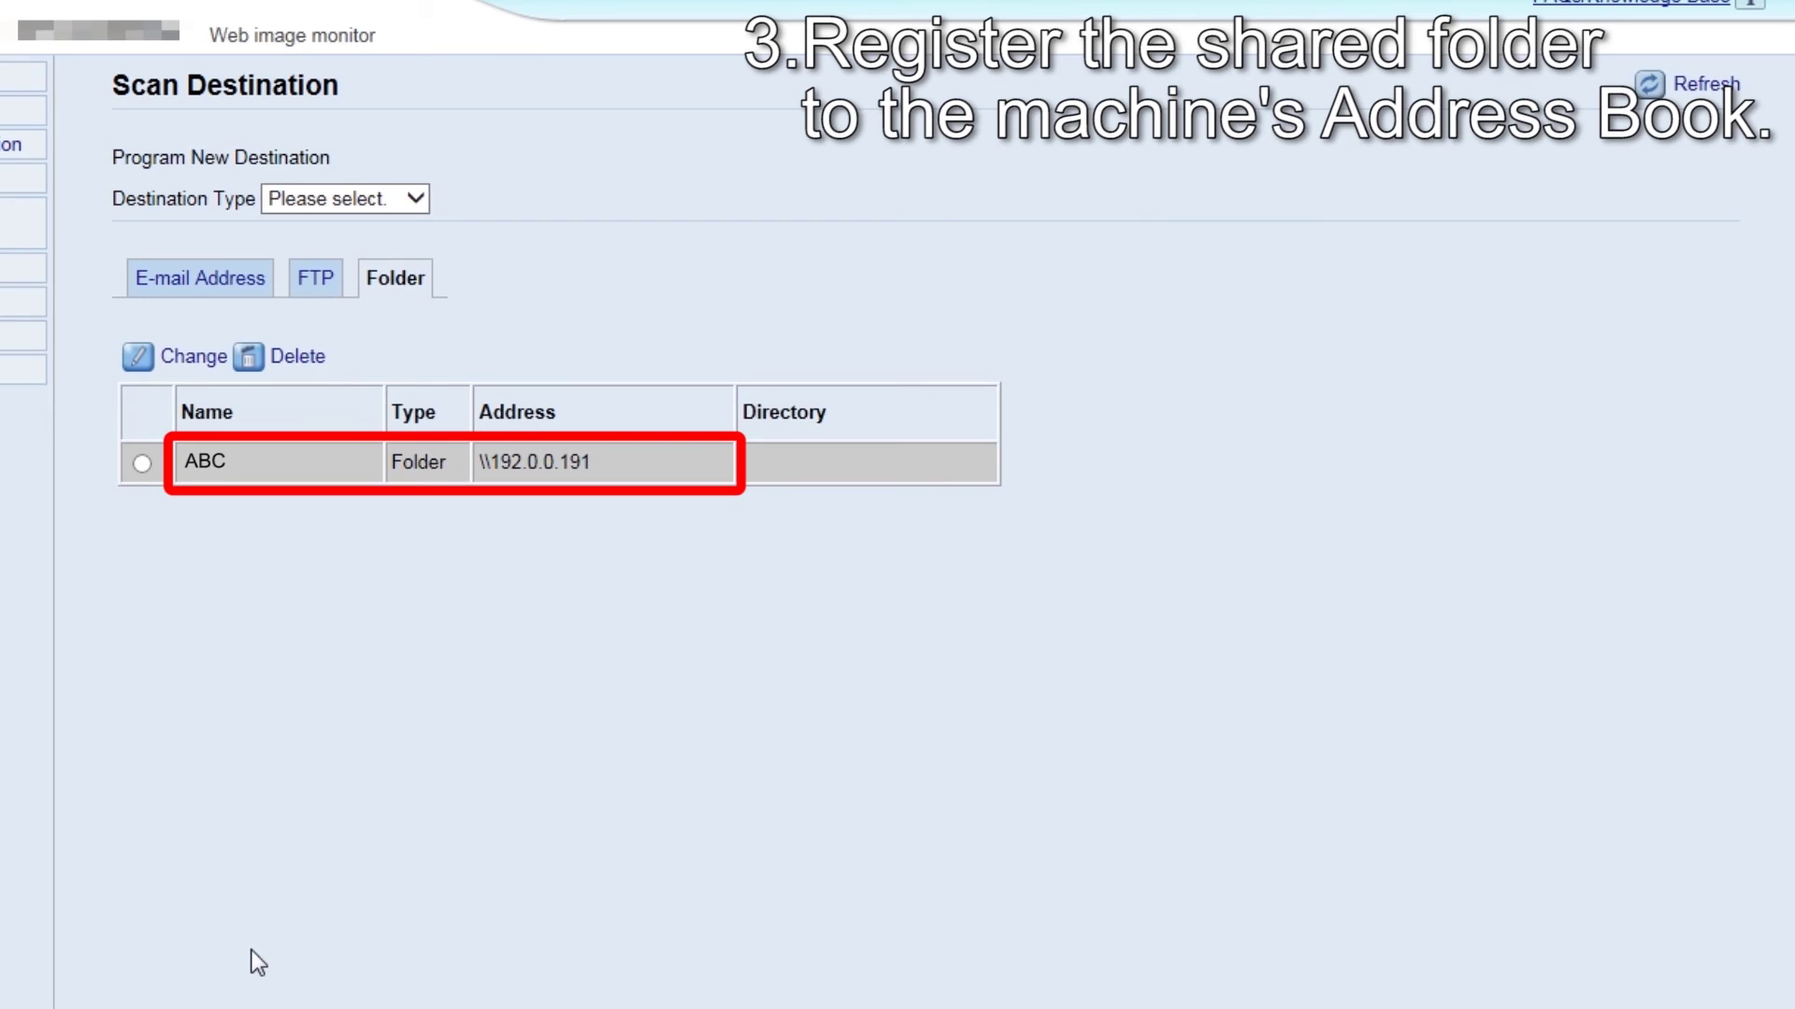